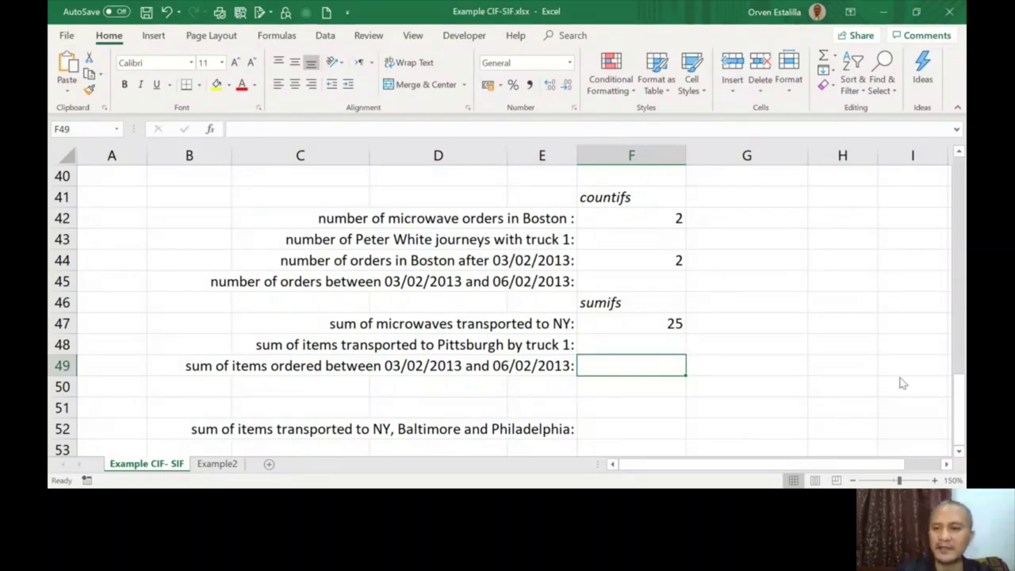
Scroll back up to the COUNTIF questions and select F30 for the microwave order count
{"action": "left_click_drag", "start_coordinate": [962, 405], "coordinate": [963, 335]}
{"action": "left_click", "coordinate": [653, 261]}
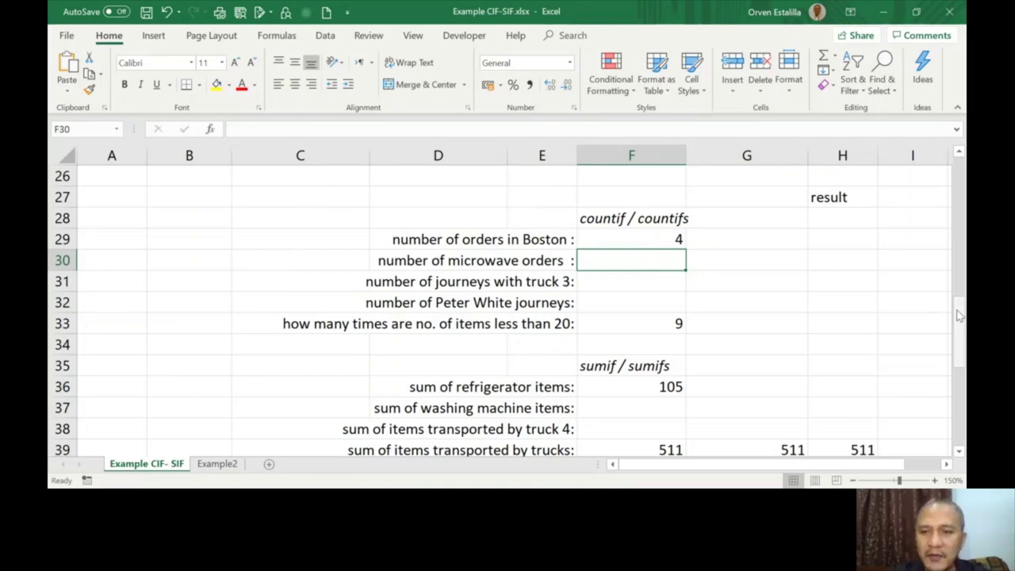
Enter =countif(d2:d25,"microwave") in F30, giving 5 microwave orders
{"action": "mouse_move", "coordinate": [962, 309]}
{"action": "left_mouse_down"}
{"action": "mouse_move", "coordinate": [934, 188]}
{"action": "mouse_move", "coordinate": [943, 191]}
{"action": "mouse_move", "coordinate": [961, 340]}
{"action": "mouse_move", "coordinate": [964, 315]}
{"action": "left_mouse_up"}
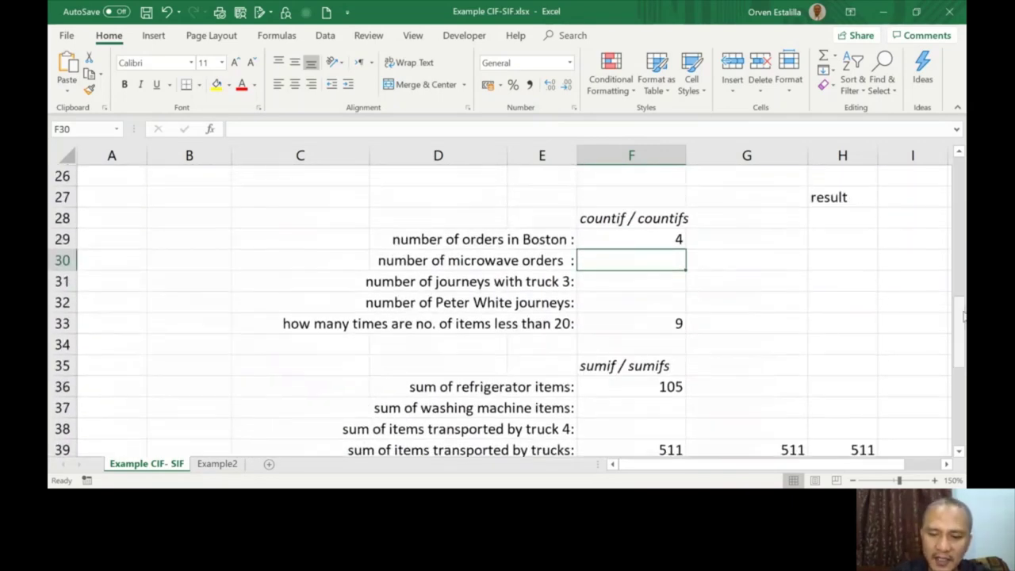
{"action": "type", "text": "=countif"}
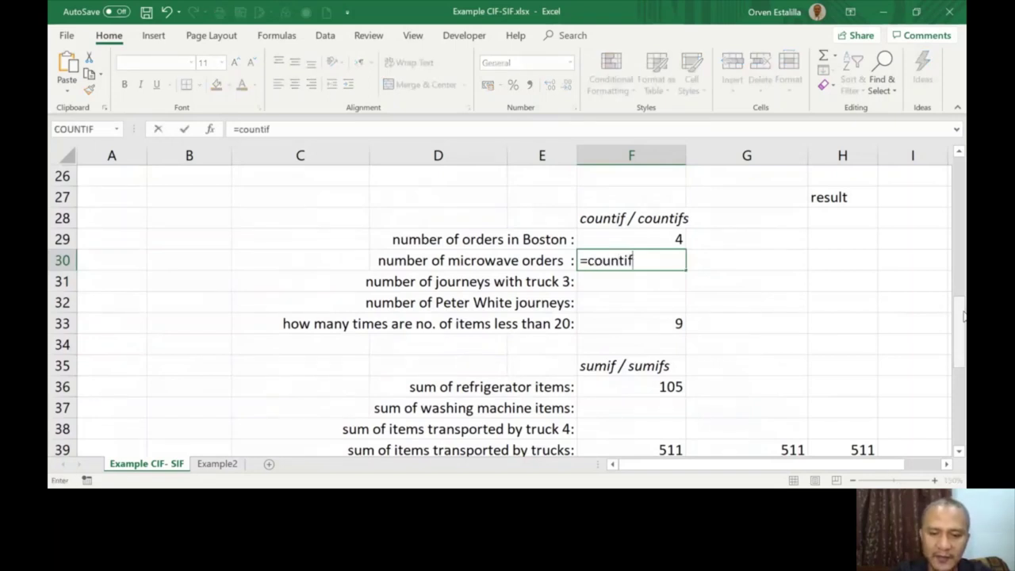
{"action": "type", "text": "("}
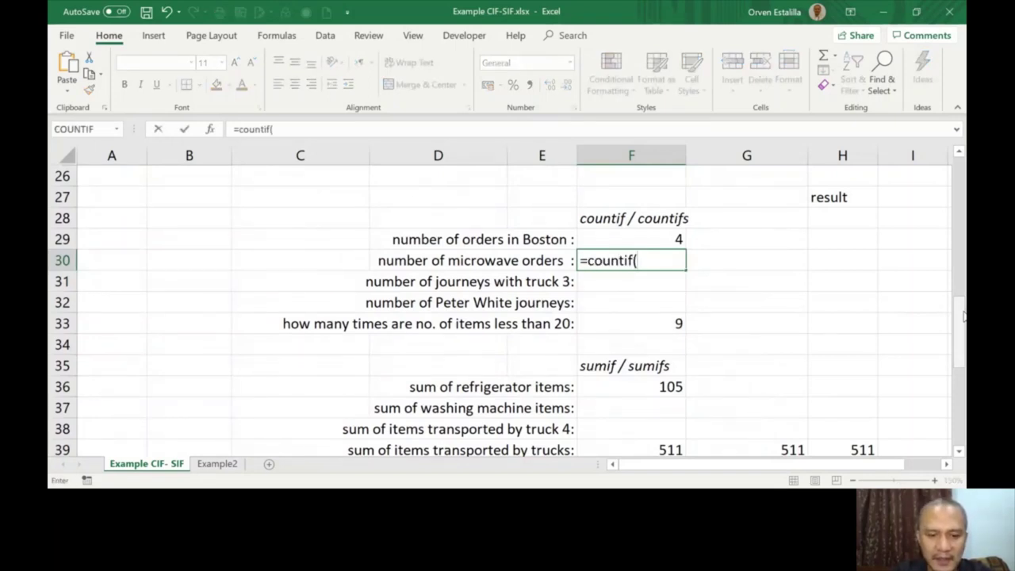
{"action": "type", "text": "d2:d25,\"microwav"}
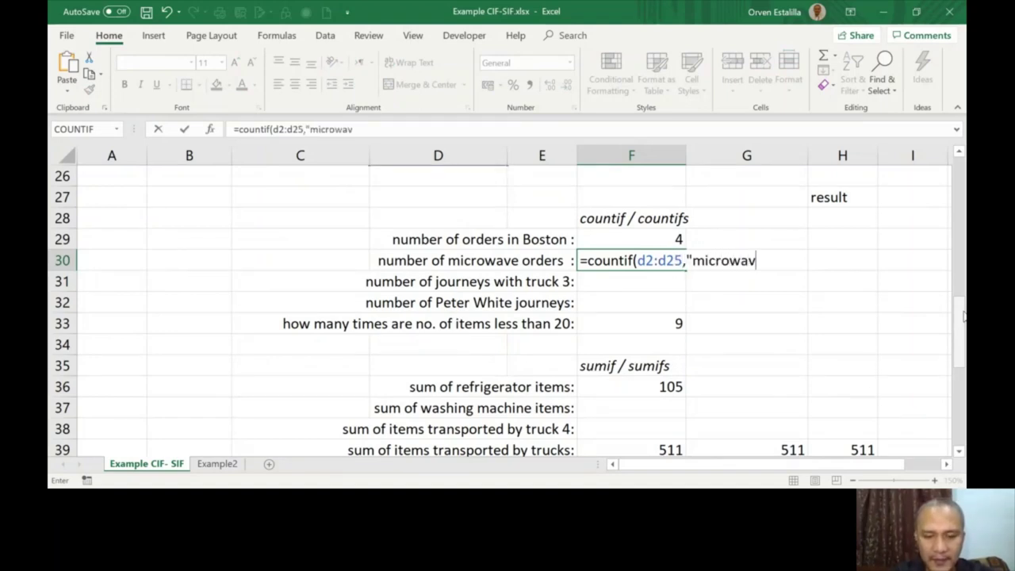
{"action": "type", "text": "e\""}
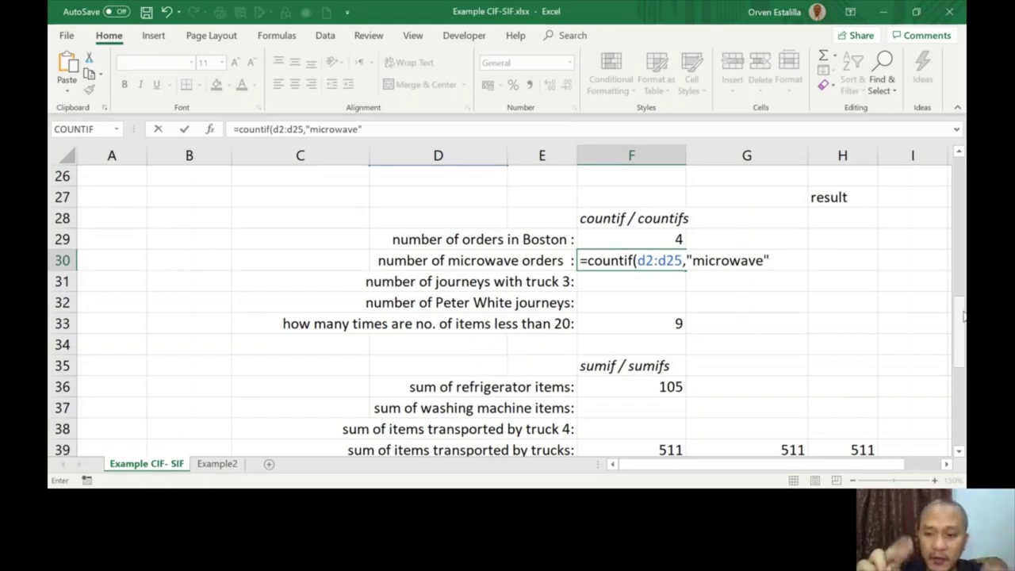
{"action": "type", "text": ")"}
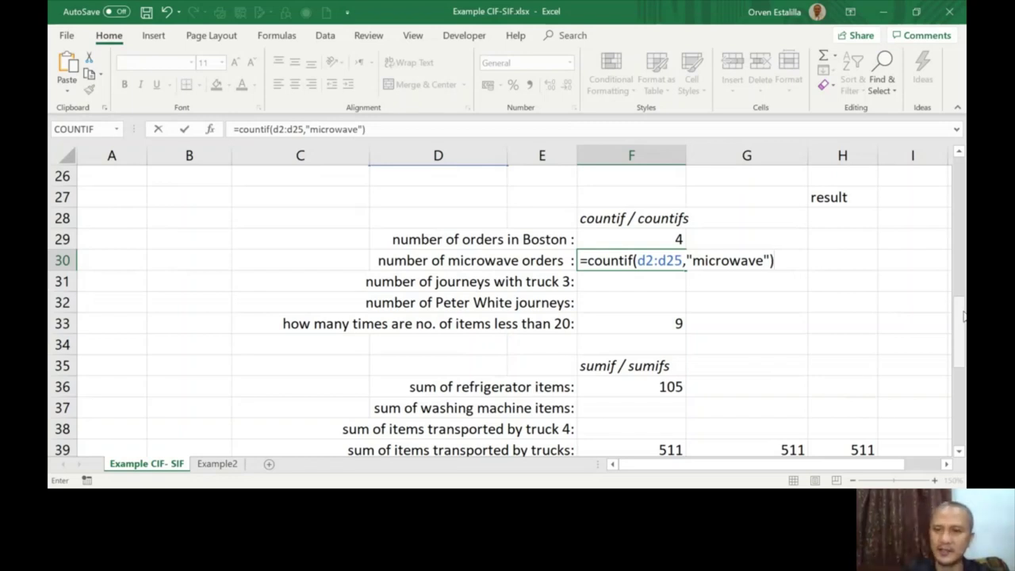
{"action": "key", "text": "Return"}
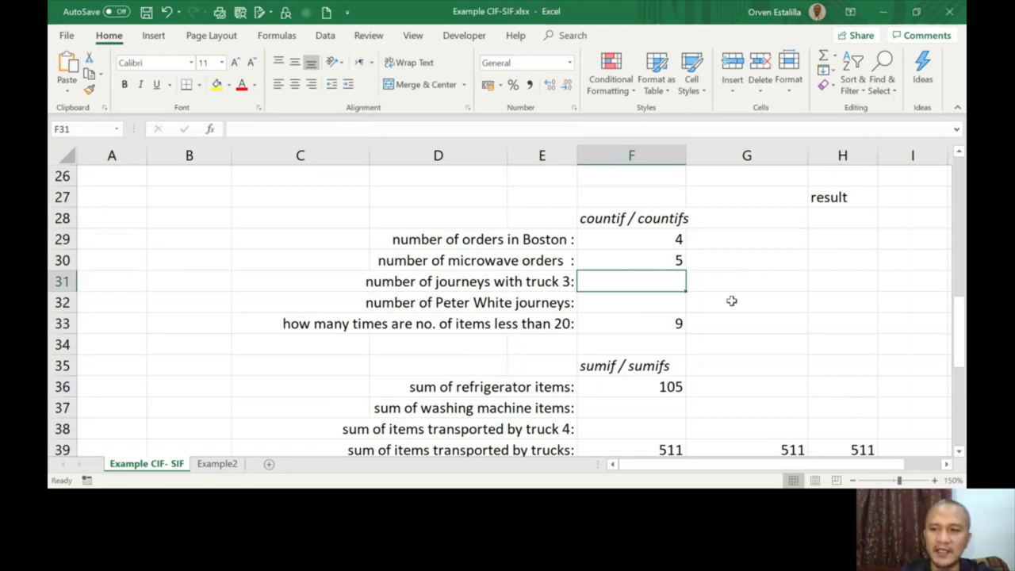
Enter =countif(f2:f25,"truck 3") in F31, giving 8 truck 3 journeys
{"action": "mouse_move", "coordinate": [964, 326]}
{"action": "left_mouse_down"}
{"action": "mouse_move", "coordinate": [960, 164]}
{"action": "mouse_move", "coordinate": [963, 337]}
{"action": "left_mouse_up"}
{"action": "type", "text": "="}
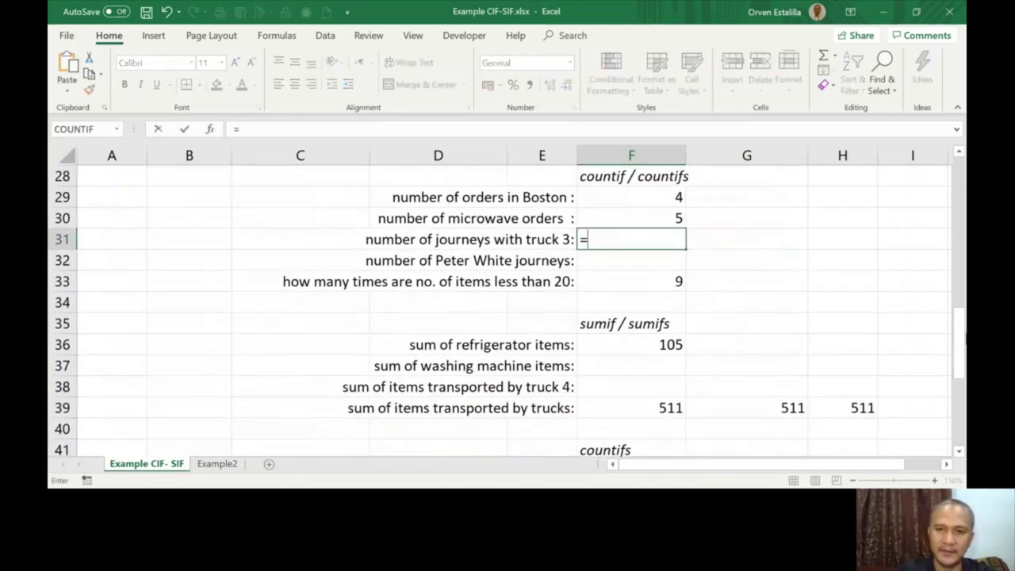
{"action": "type", "text": "countif"}
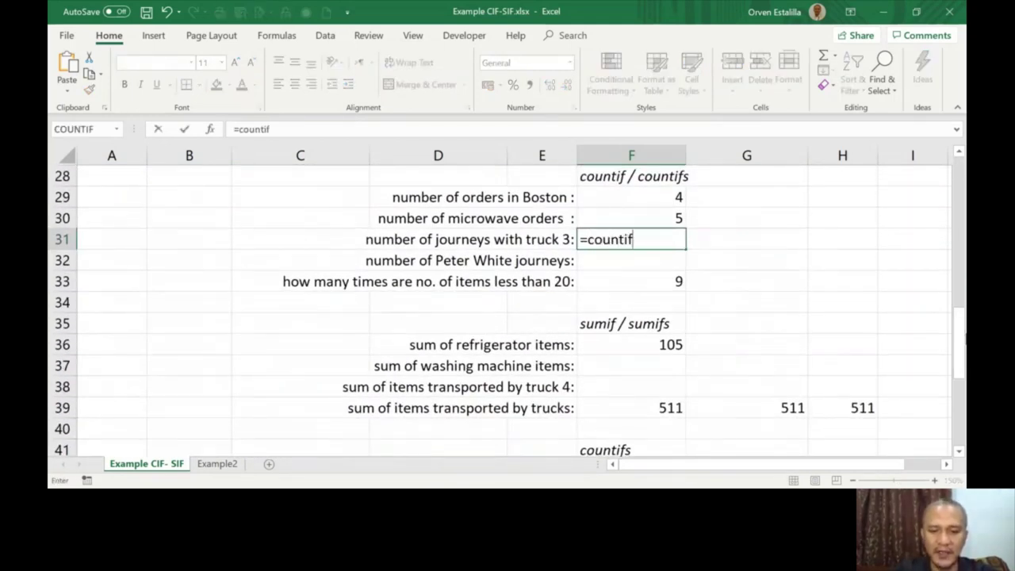
{"action": "type", "text": "("}
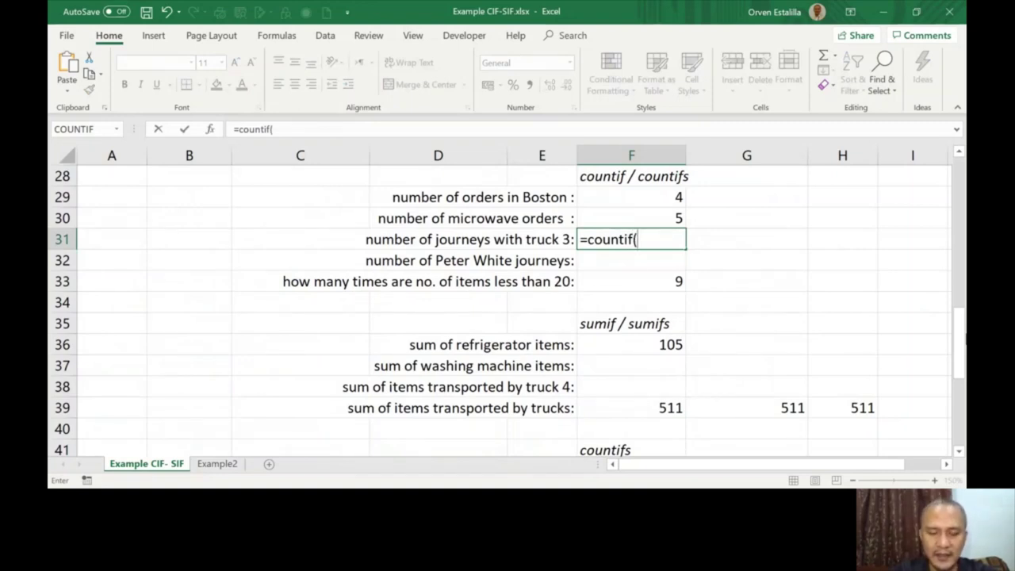
{"action": "type", "text": "f2:f25"}
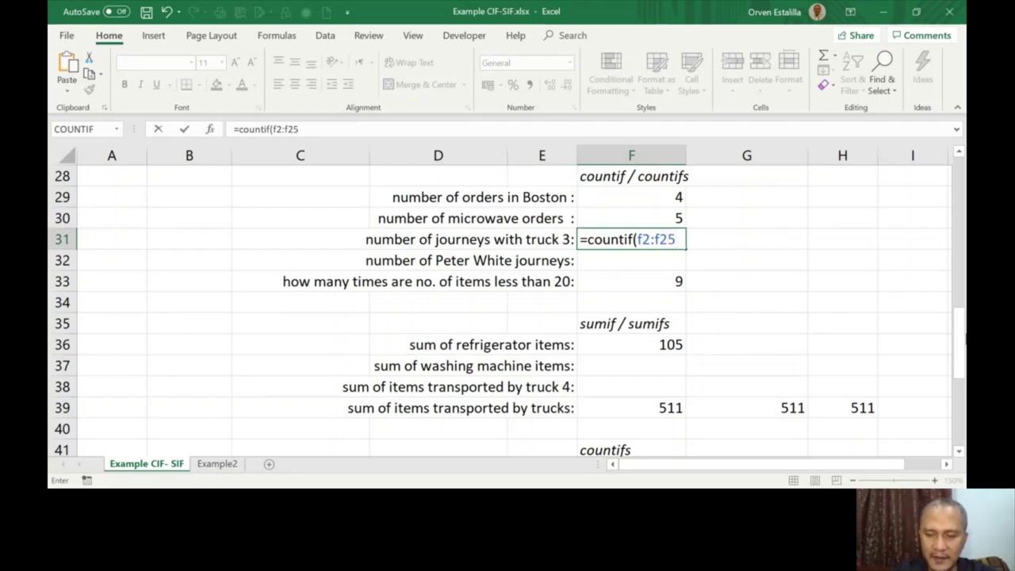
{"action": "type", "text": ",\""}
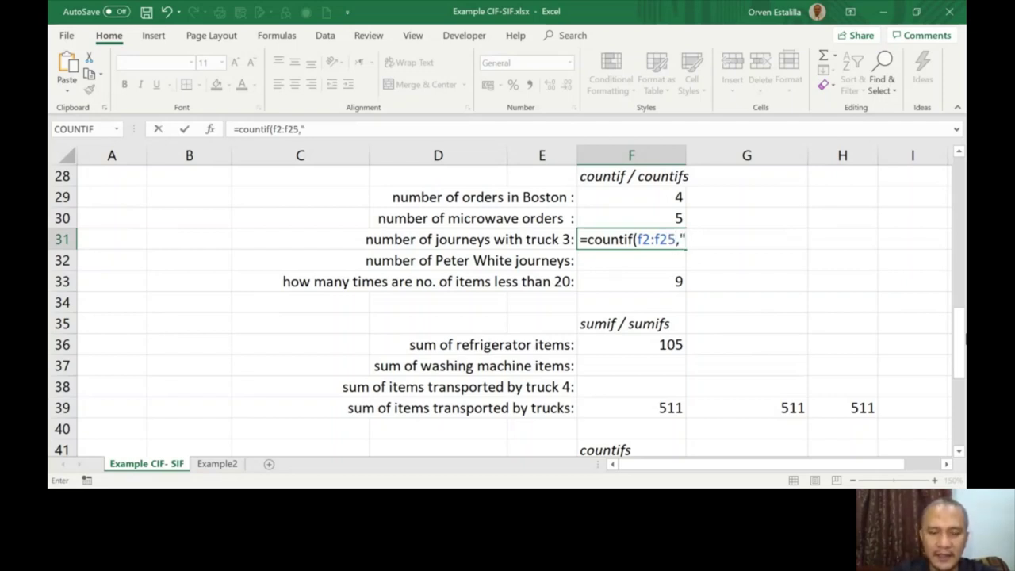
{"action": "type", "text": "truck"}
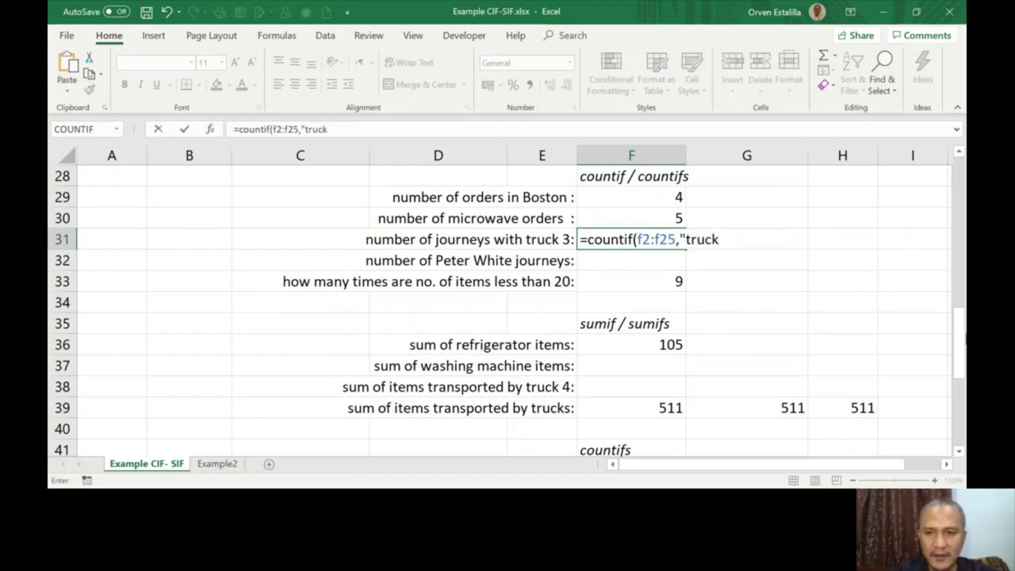
{"action": "type", "text": " 3"}
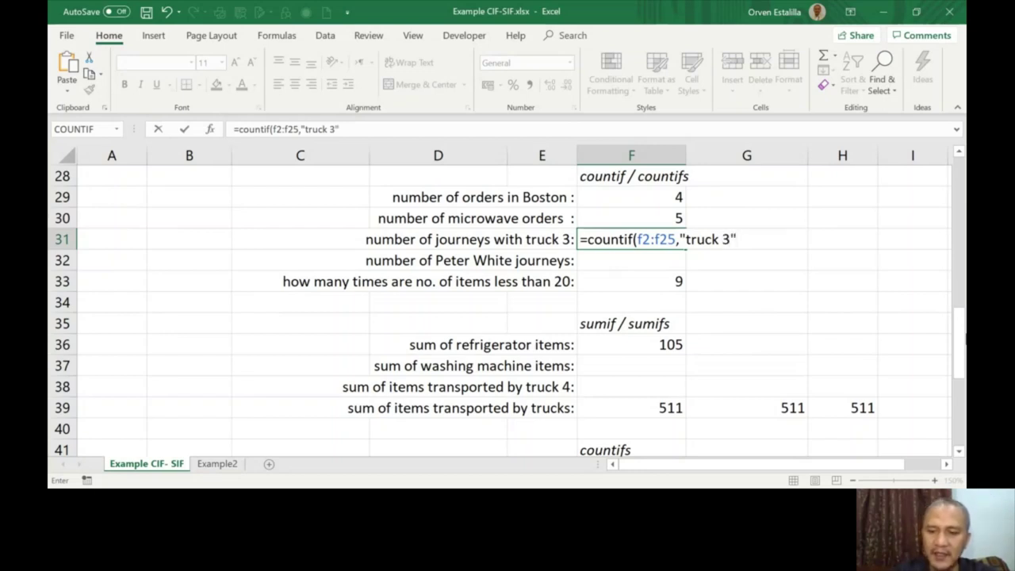
{"action": "type", "text": "\")"}
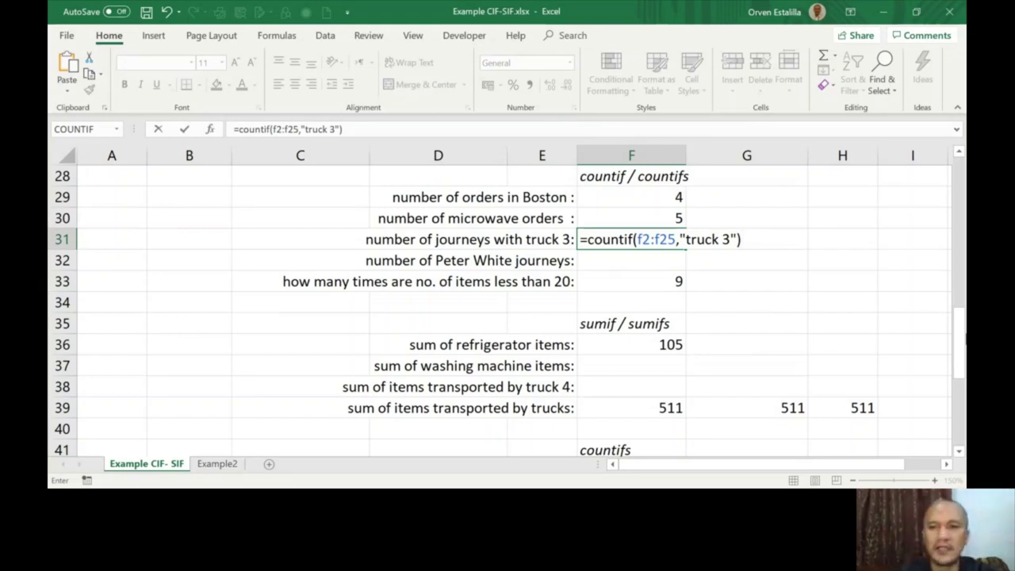
{"action": "key", "text": "Return"}
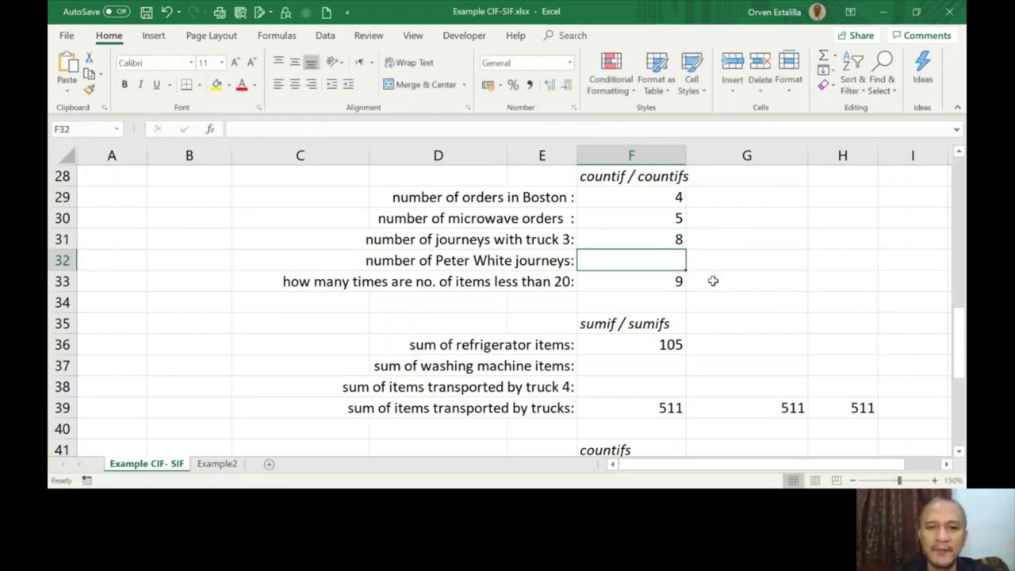
In F32, count the driver's journeys with COUNTIF over c2:c25 matching the name, giving 6
{"action": "left_click_drag", "start_coordinate": [959, 338], "coordinate": [962, 164]}
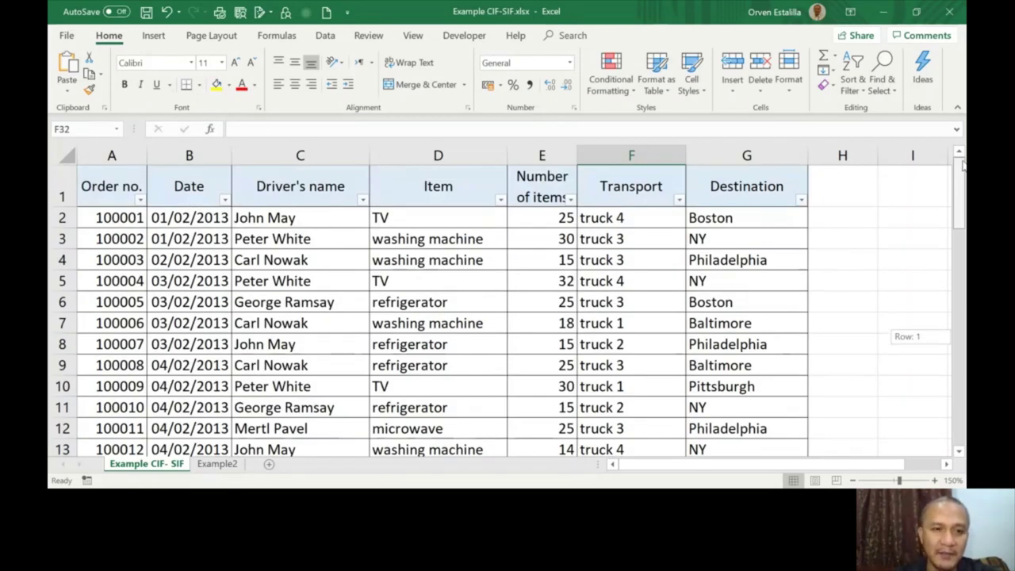
{"action": "left_click_drag", "start_coordinate": [962, 164], "coordinate": [961, 342]}
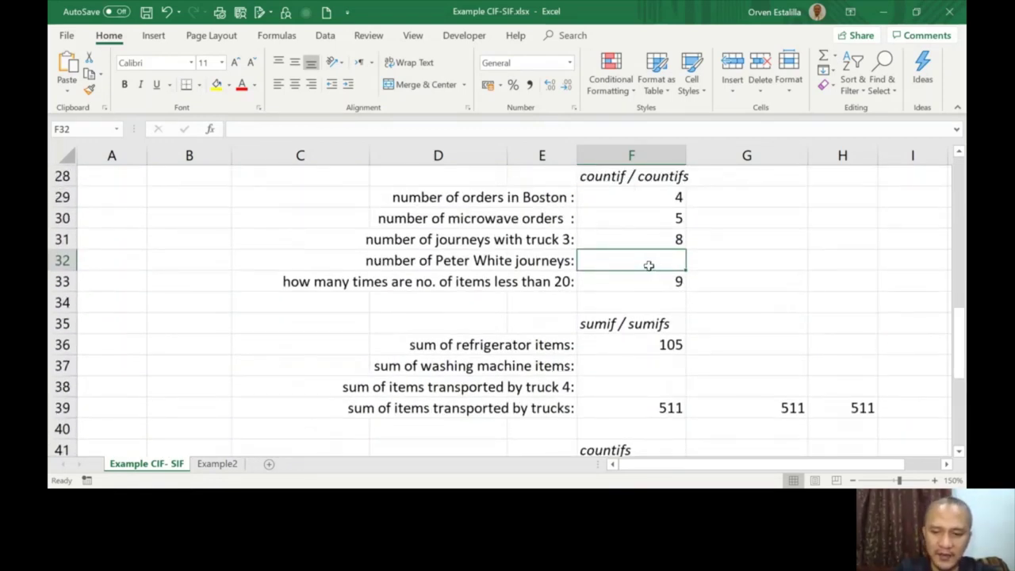
{"action": "type", "text": "=coun"}
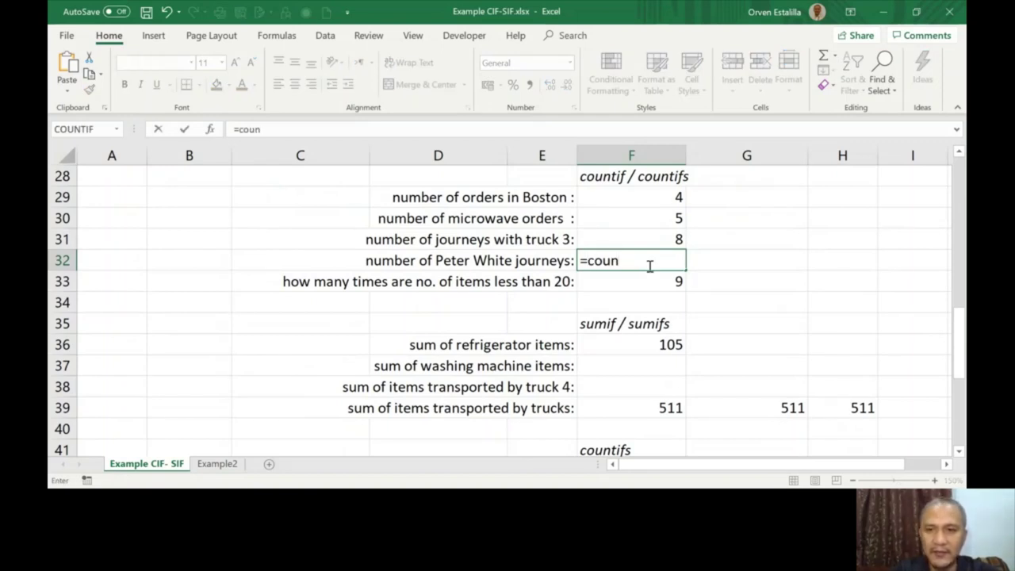
{"action": "type", "text": "tif("}
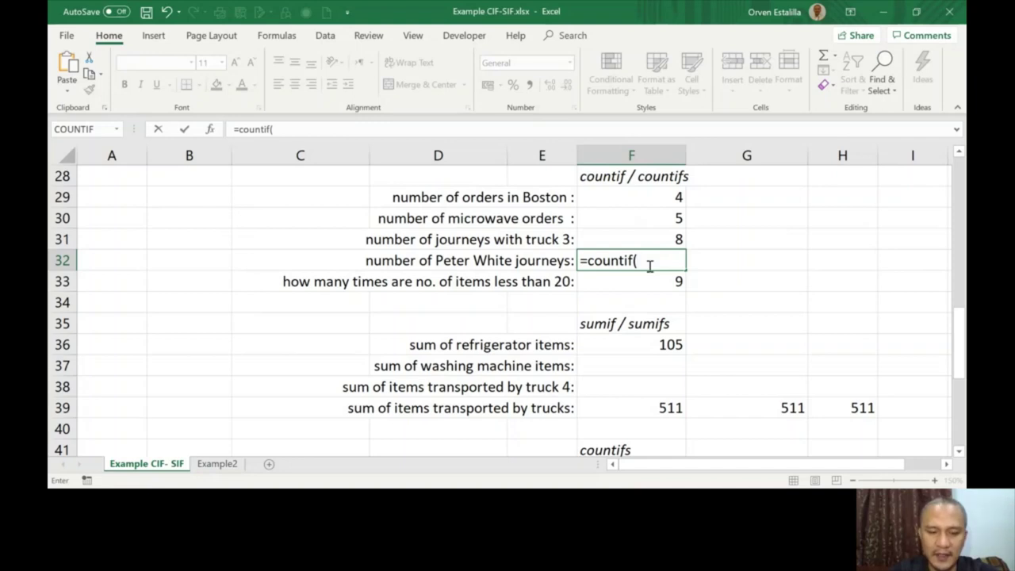
{"action": "type", "text": "c2:"}
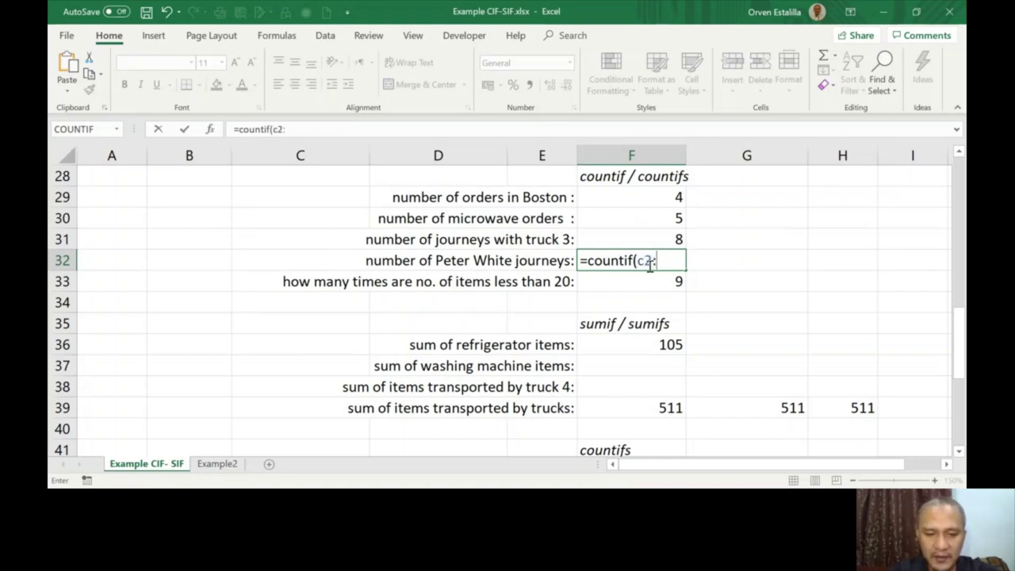
{"action": "type", "text": "c25,"}
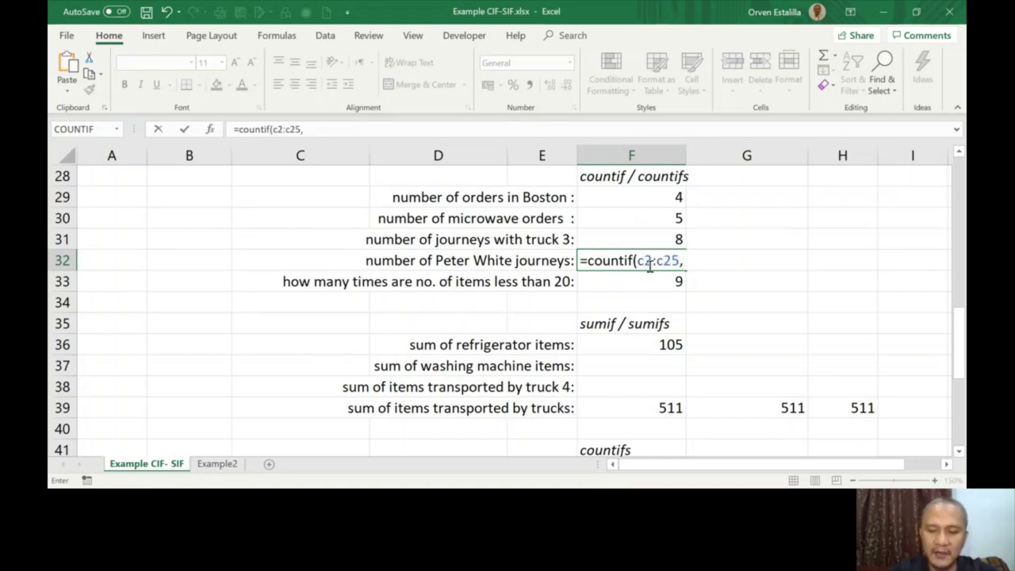
{"action": "type", "text": "\""}
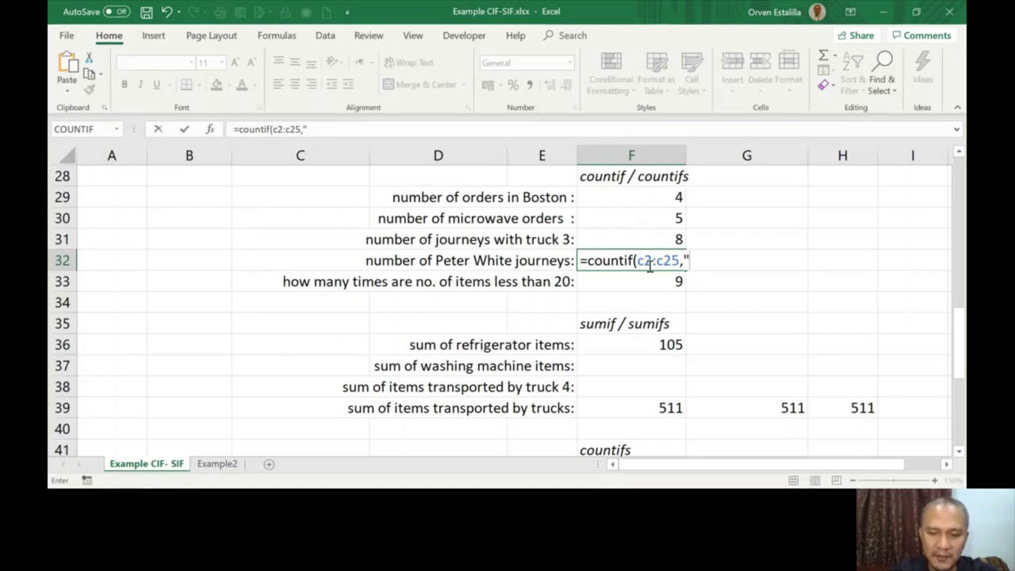
{"action": "type", "text": "Peter Whi"}
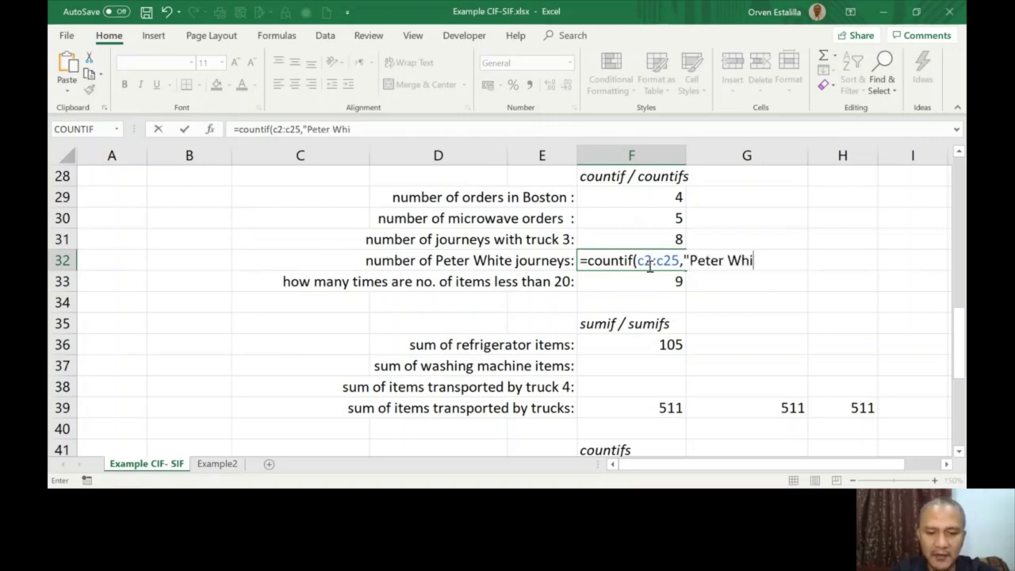
{"action": "type", "text": "ter"}
{"action": "key", "text": "BackSpace"}
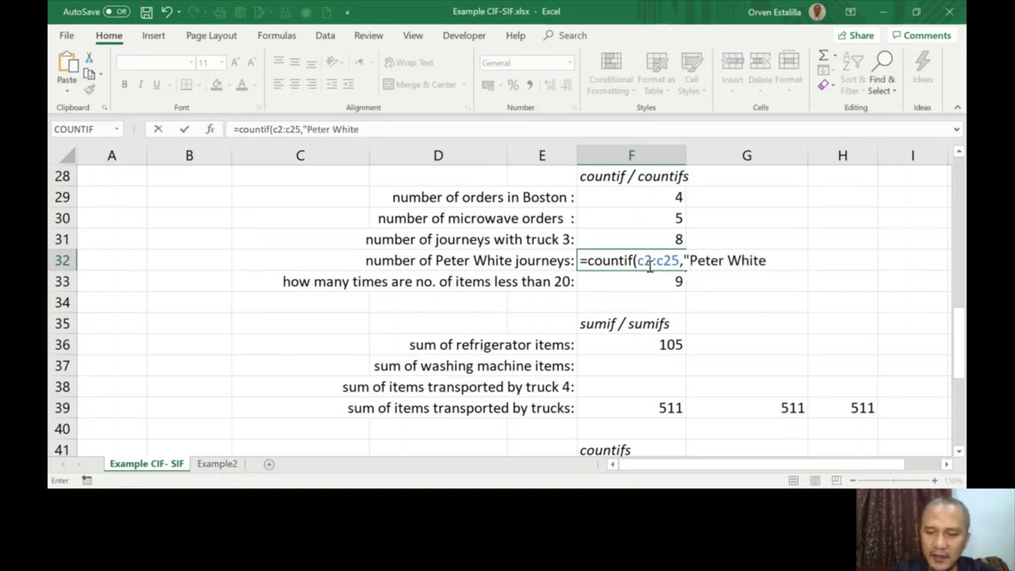
{"action": "type", "text": "\")"}
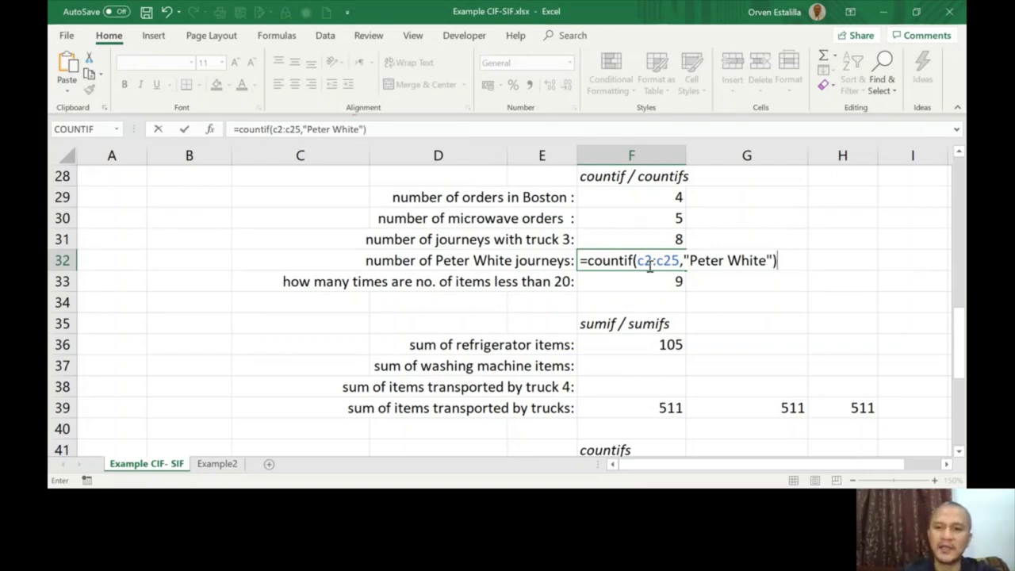
{"action": "key", "text": "Return"}
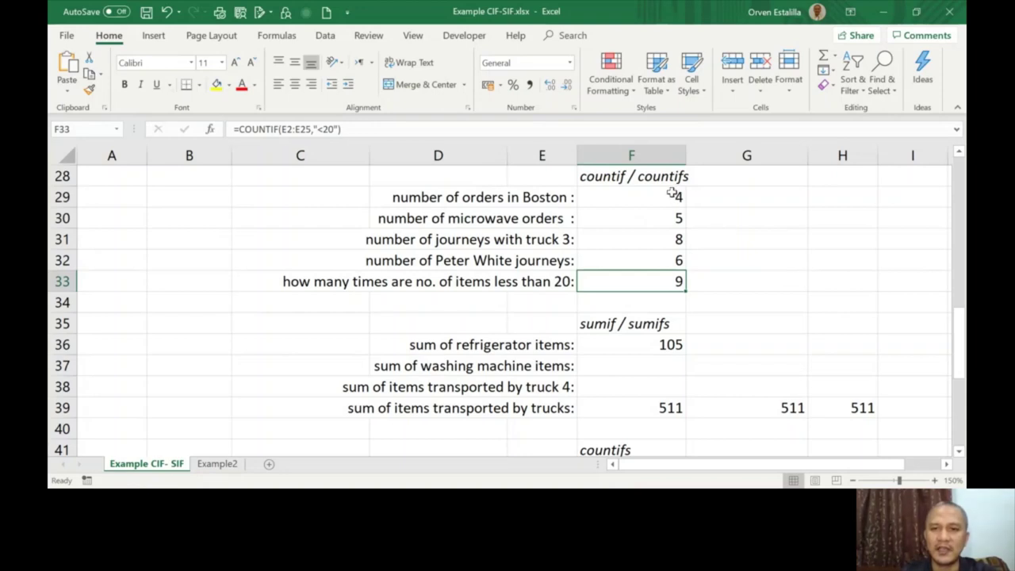
{"action": "left_click_drag", "start_coordinate": [674, 196], "coordinate": [674, 282]}
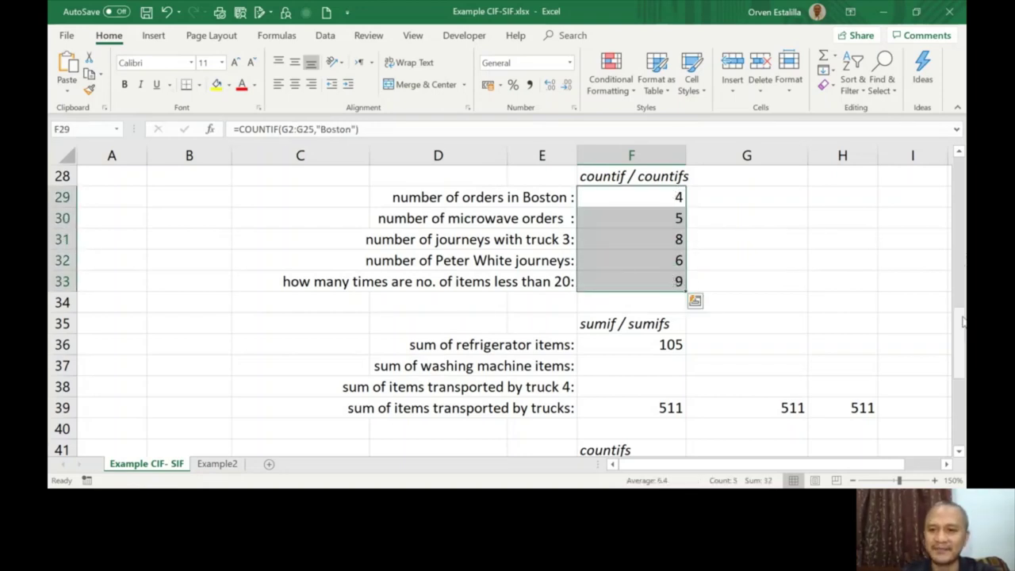
{"action": "left_click_drag", "start_coordinate": [963, 316], "coordinate": [963, 360]}
{"action": "left_click", "coordinate": [650, 219]}
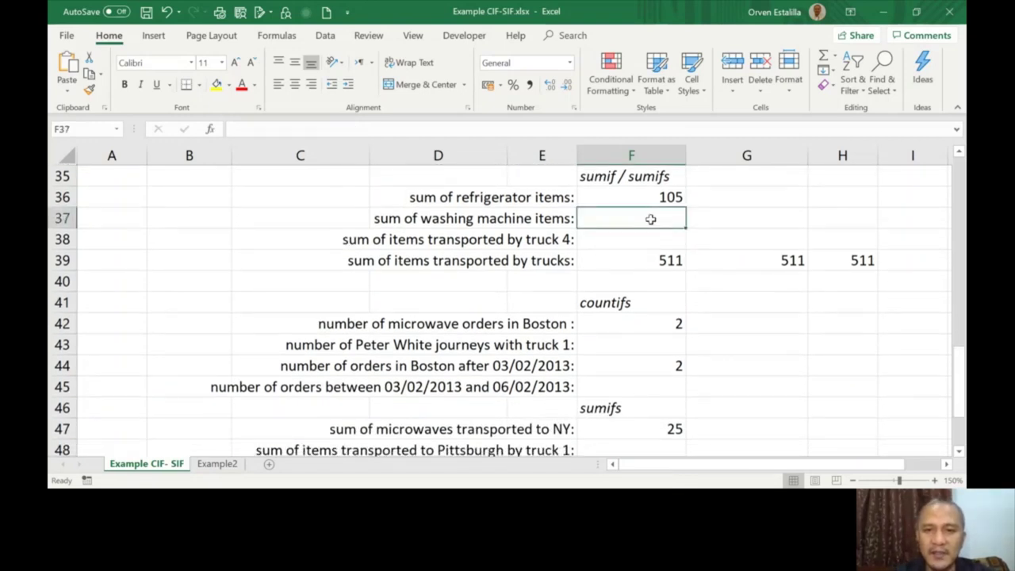
{"action": "left_click", "coordinate": [639, 194]}
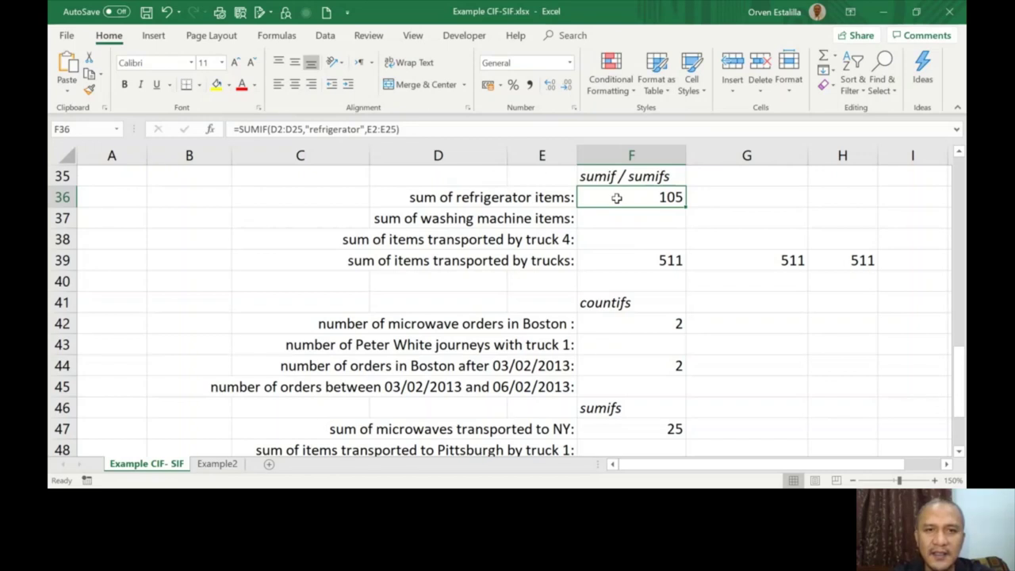
{"action": "left_click", "coordinate": [411, 128]}
{"action": "left_click_drag", "start_coordinate": [411, 128], "coordinate": [223, 141]}
{"action": "key", "text": "ctrl+c"}
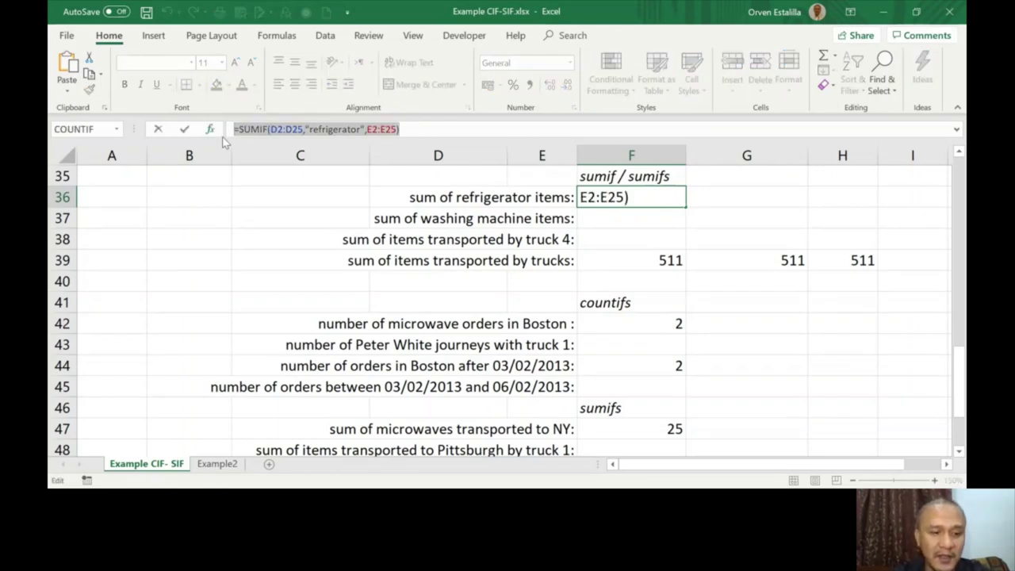
{"action": "key", "text": "Escape"}
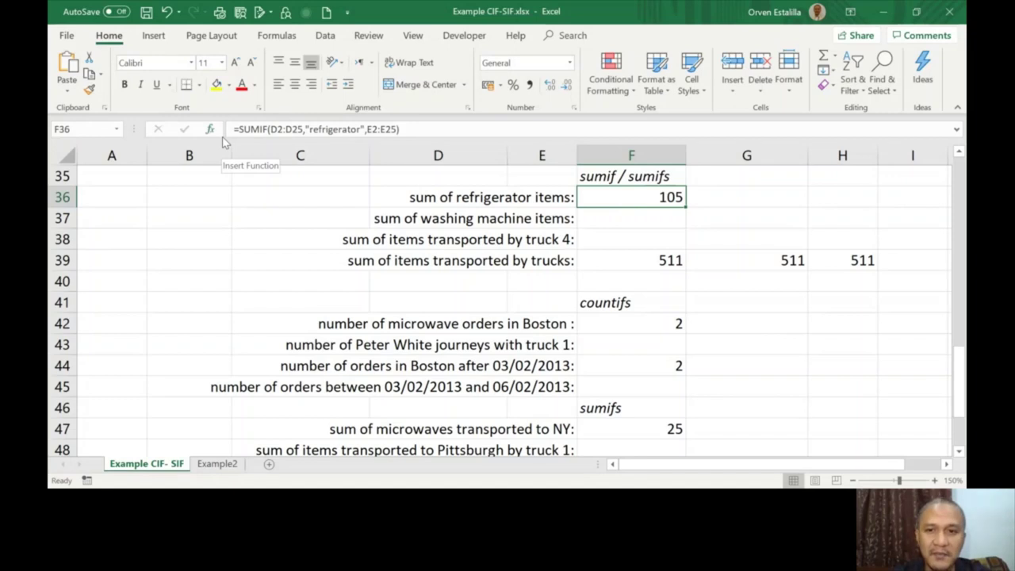
Paste the SUMIF formula into F37 and change its criterion to "washing machine", giving 164
{"action": "double_click", "coordinate": [617, 220]}
{"action": "key", "text": "ctrl+v"}
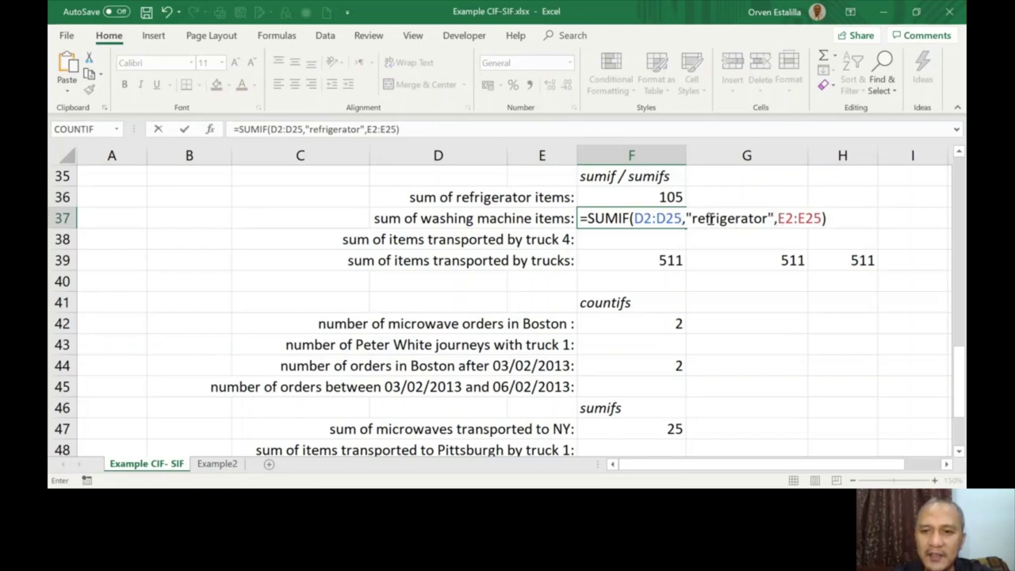
{"action": "left_click", "coordinate": [768, 218]}
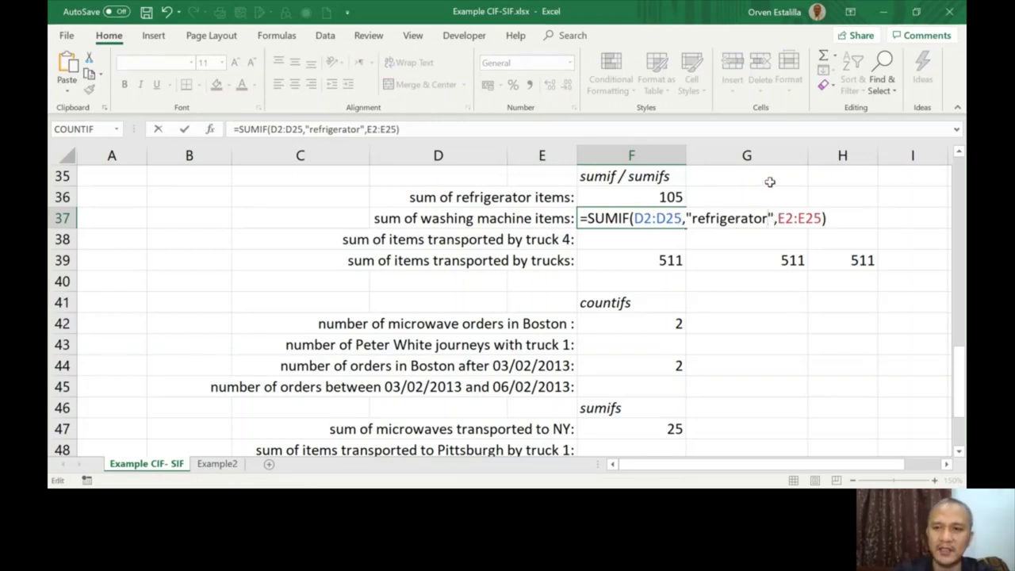
{"action": "key", "text": "BackSpace"}
{"action": "key", "text": "BackSpace"}
{"action": "key", "text": "BackSpace"}
{"action": "key", "text": "BackSpace"}
{"action": "key", "text": "BackSpace"}
{"action": "key", "text": "BackSpace"}
{"action": "key", "text": "BackSpace"}
{"action": "key", "text": "BackSpace"}
{"action": "key", "text": "BackSpace"}
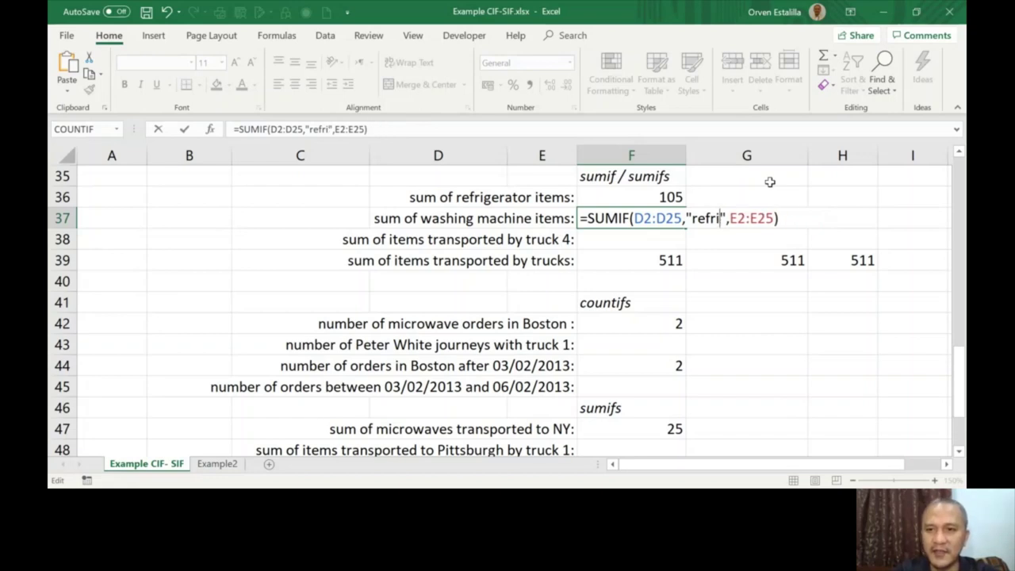
{"action": "key", "text": "BackSpace"}
{"action": "key", "text": "BackSpace"}
{"action": "key", "text": "BackSpace"}
{"action": "type", "text": "washing machine"}
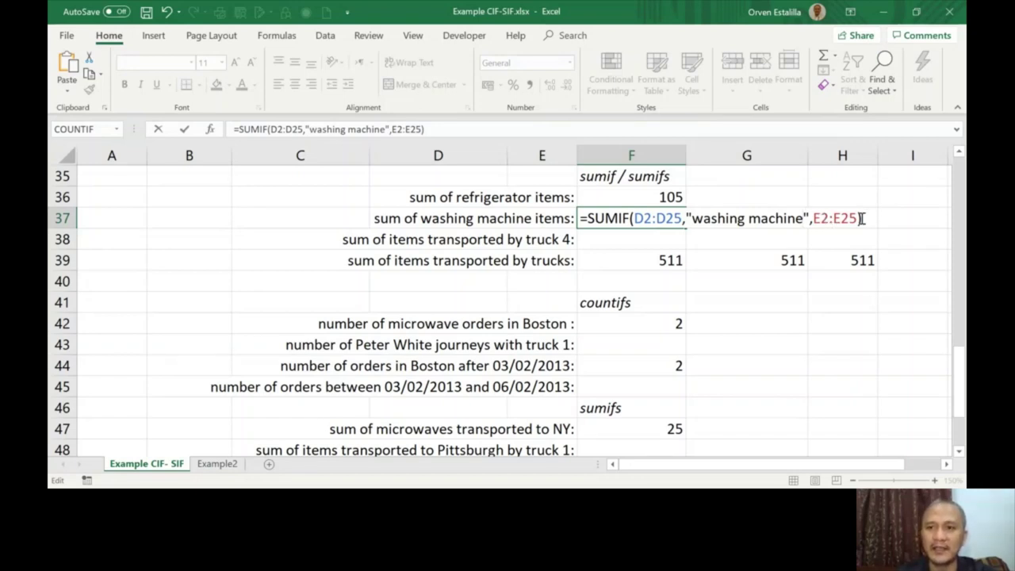
{"action": "key", "text": "Return"}
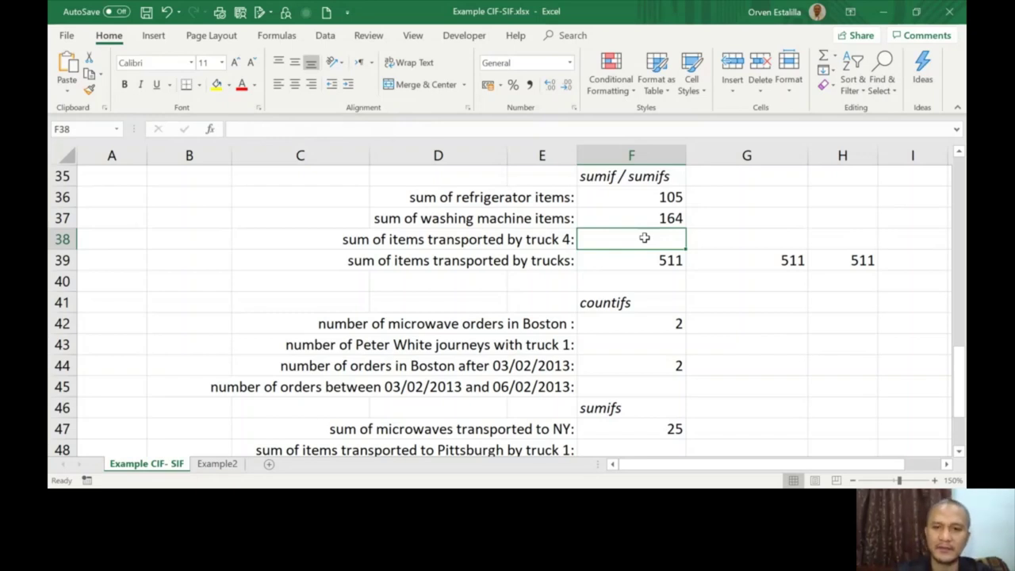
Enter =sumif(f2:f25,"truck 4",e2:e25) in F38, totalling 156 truck 4 items
{"action": "double_click", "coordinate": [645, 238]}
{"action": "type", "text": "="}
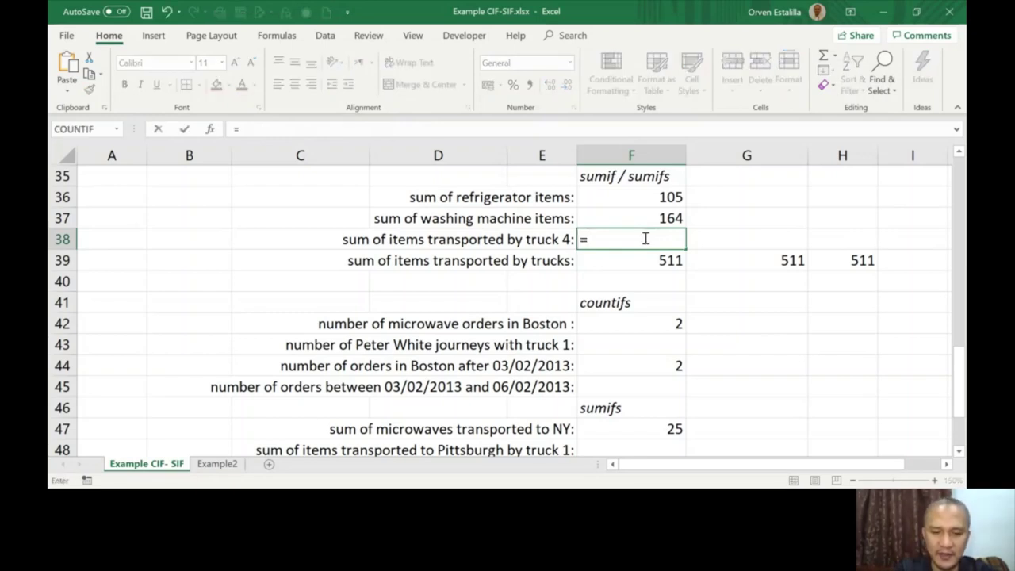
{"action": "type", "text": "sumif"}
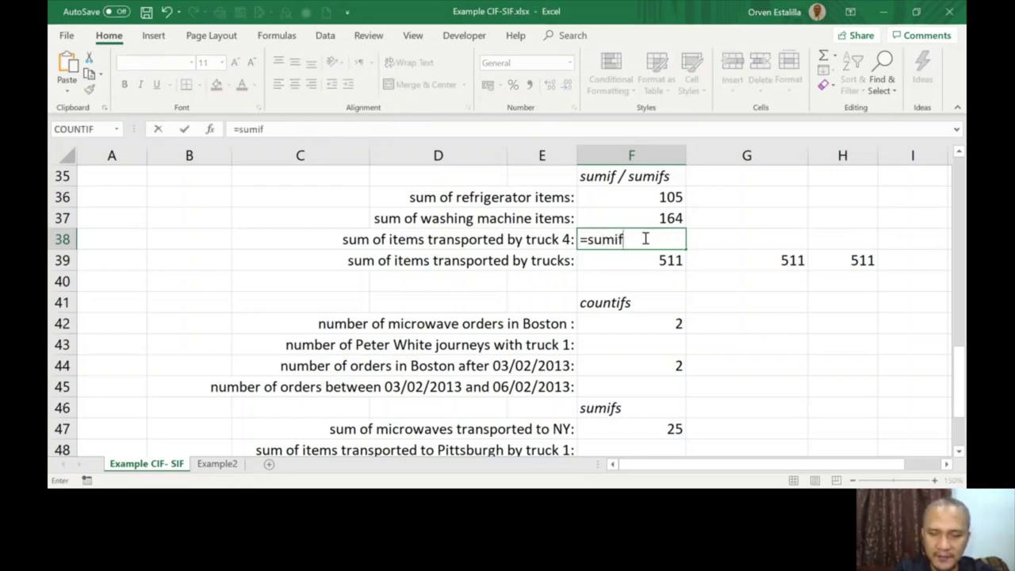
{"action": "type", "text": "("}
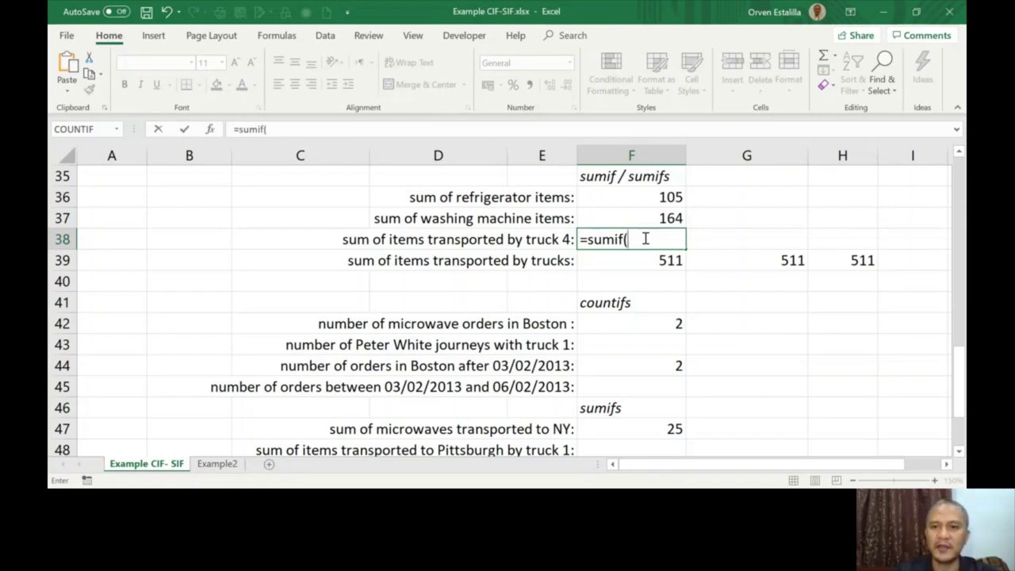
{"action": "left_click_drag", "start_coordinate": [959, 358], "coordinate": [958, 327]}
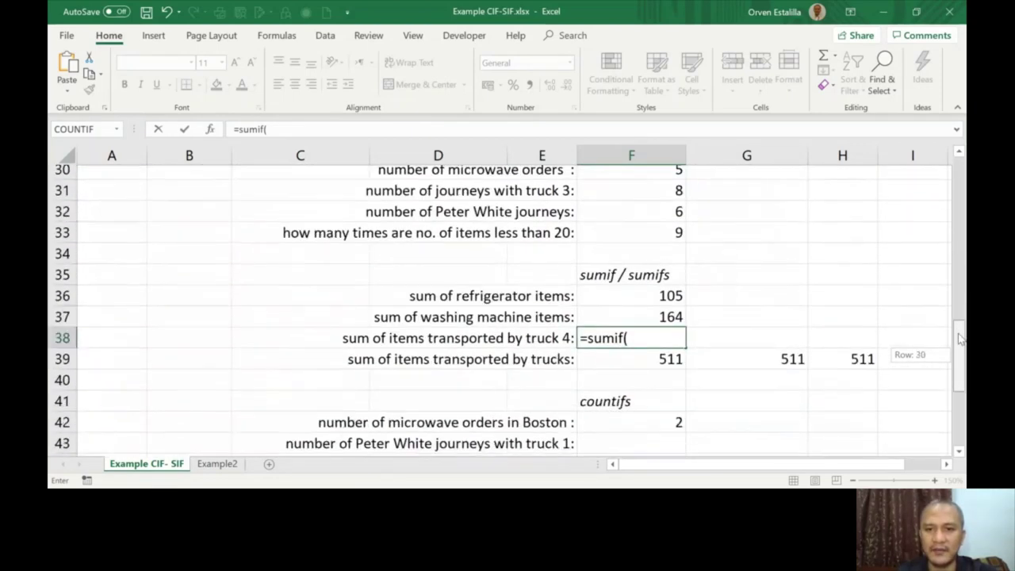
{"action": "left_click_drag", "start_coordinate": [961, 343], "coordinate": [961, 348]}
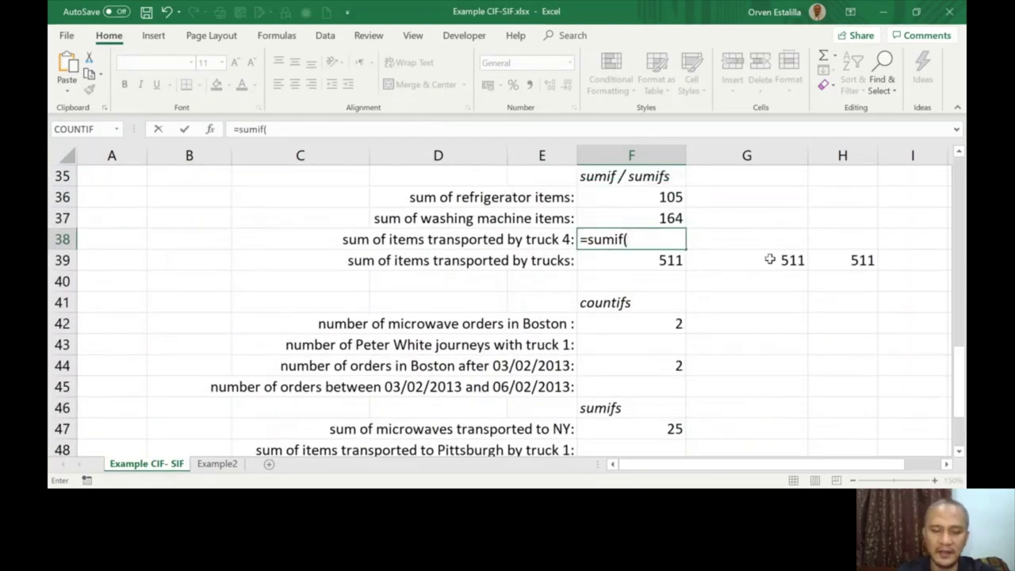
{"action": "type", "text": "f2:f2"}
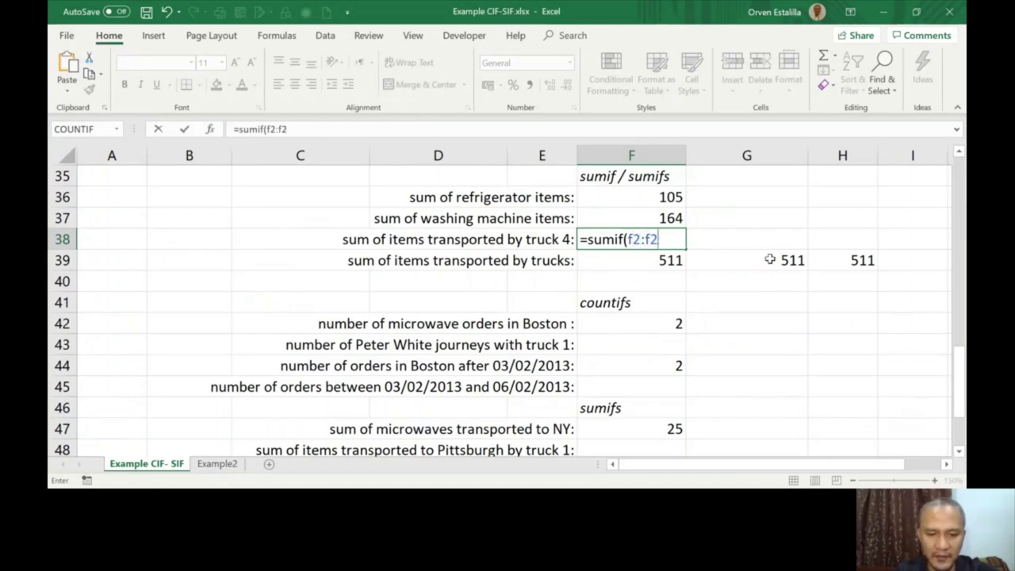
{"action": "type", "text": "5,"}
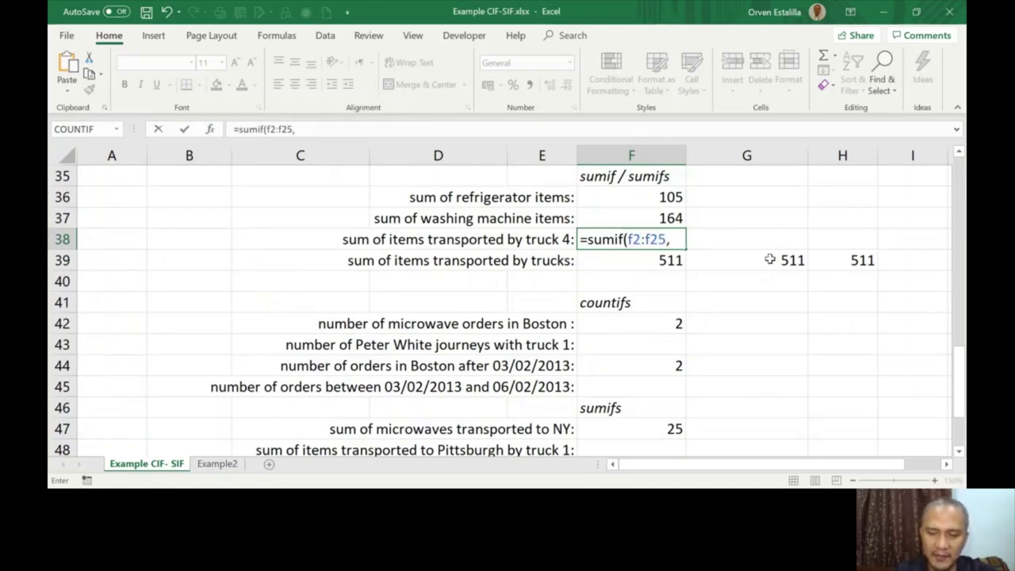
{"action": "type", "text": "\"truck "}
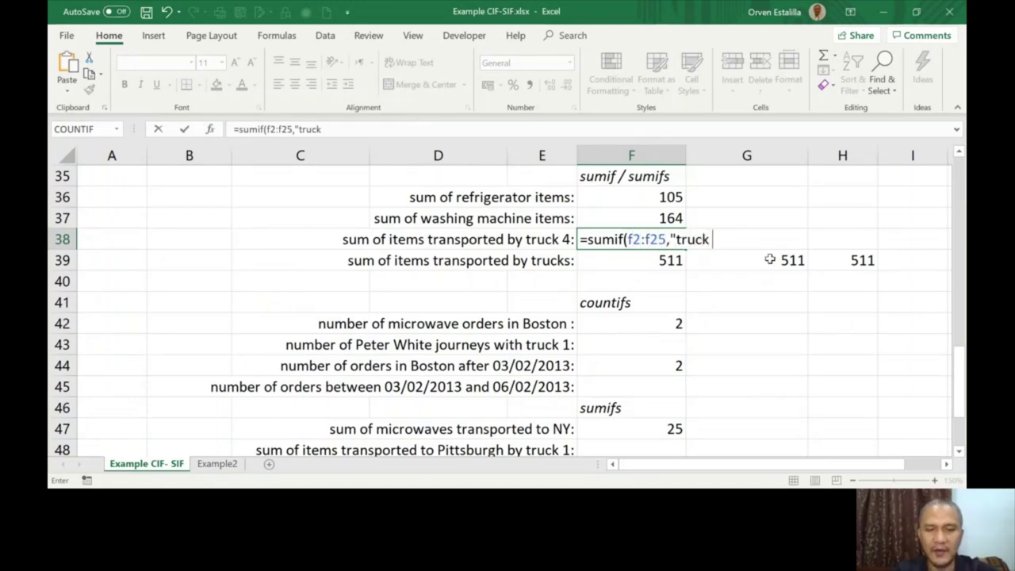
{"action": "type", "text": "4\",e2:e25"}
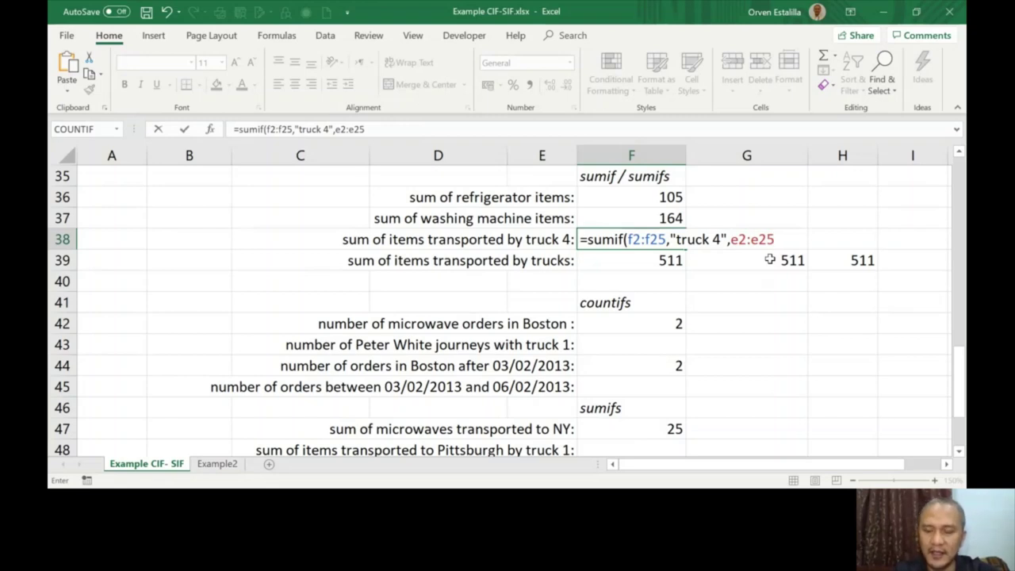
{"action": "type", "text": ")"}
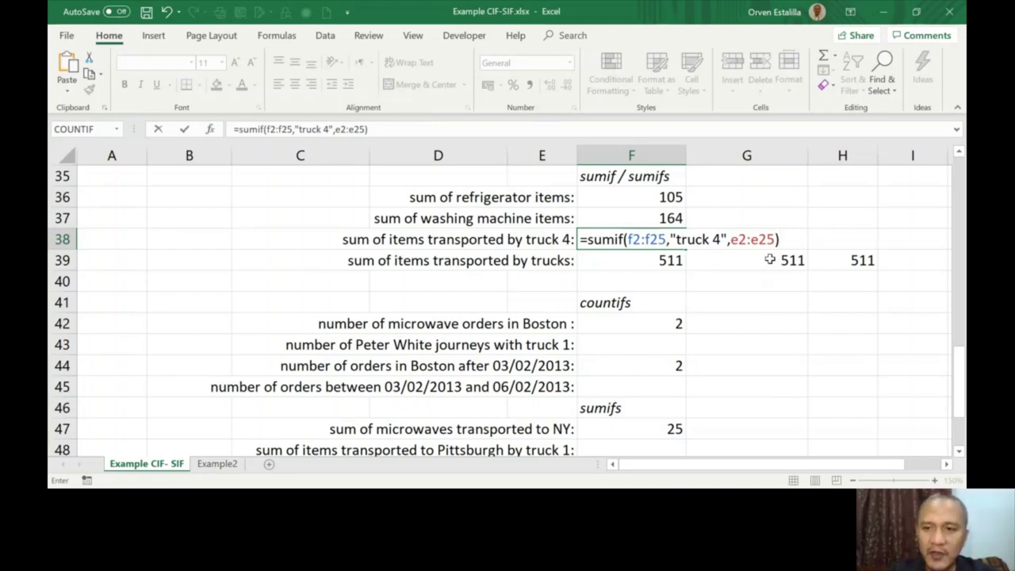
{"action": "key", "text": "Return"}
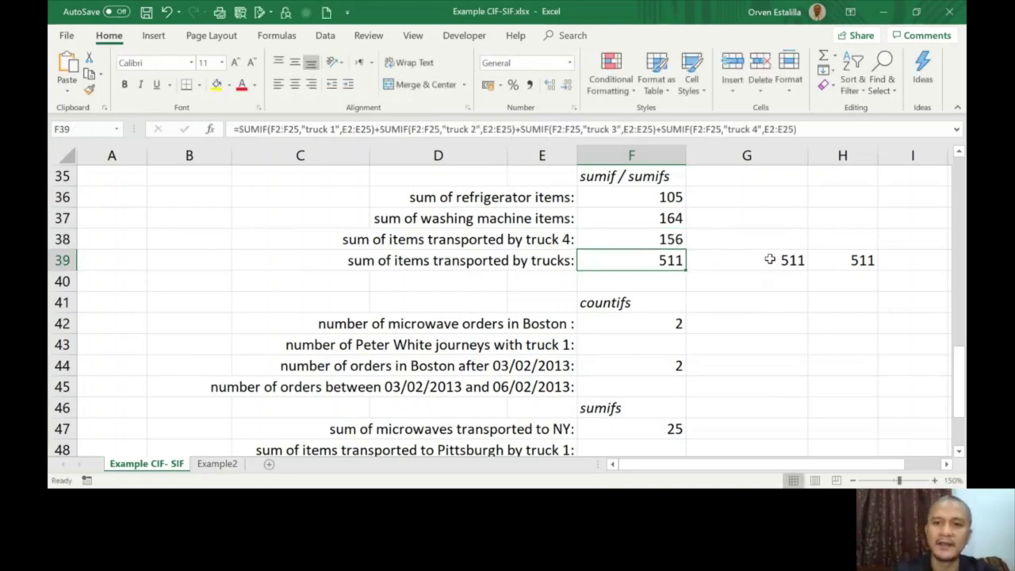
In F43, count the driver's truck 1 journeys with COUNTIFS over c2:c25 and f2:f25, giving 2
{"action": "left_click_drag", "start_coordinate": [962, 369], "coordinate": [965, 400]}
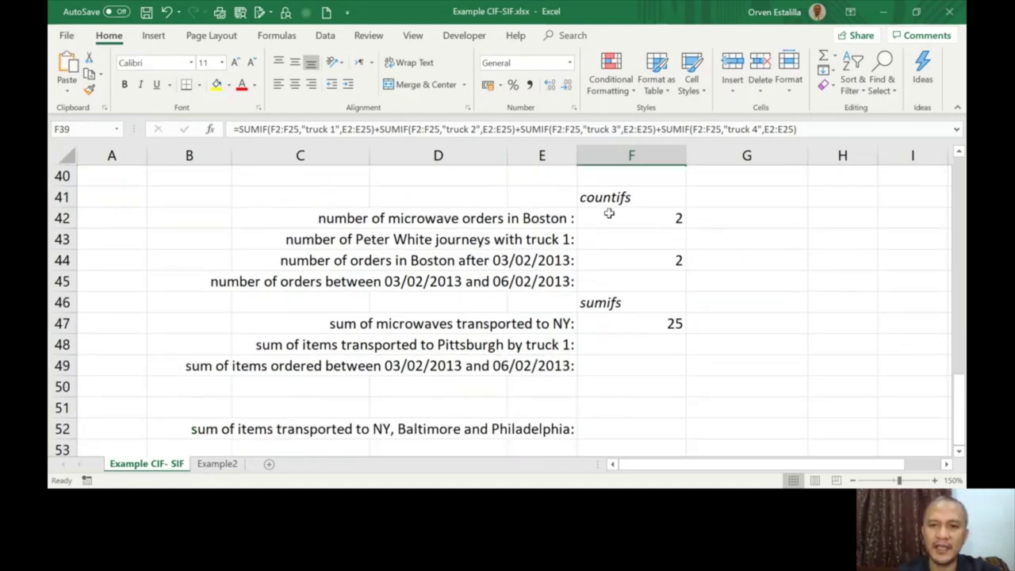
{"action": "left_click", "coordinate": [611, 243]}
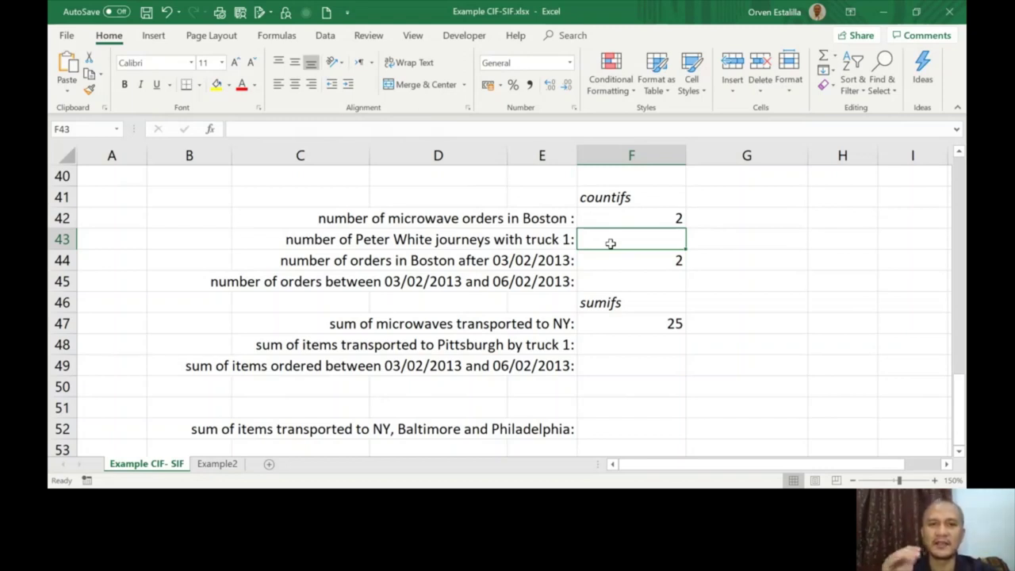
{"action": "type", "text": "=countifs"}
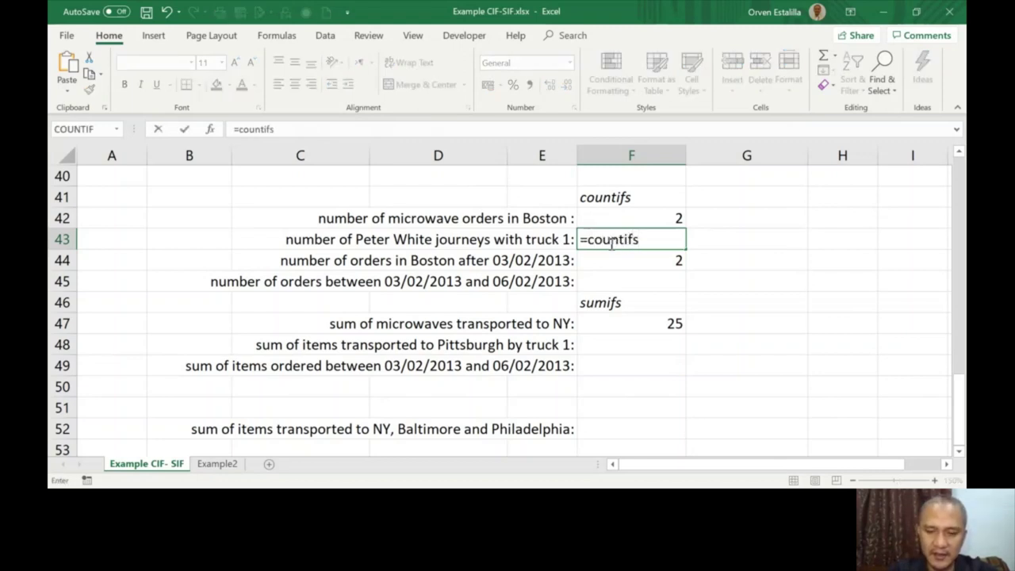
{"action": "type", "text": "("}
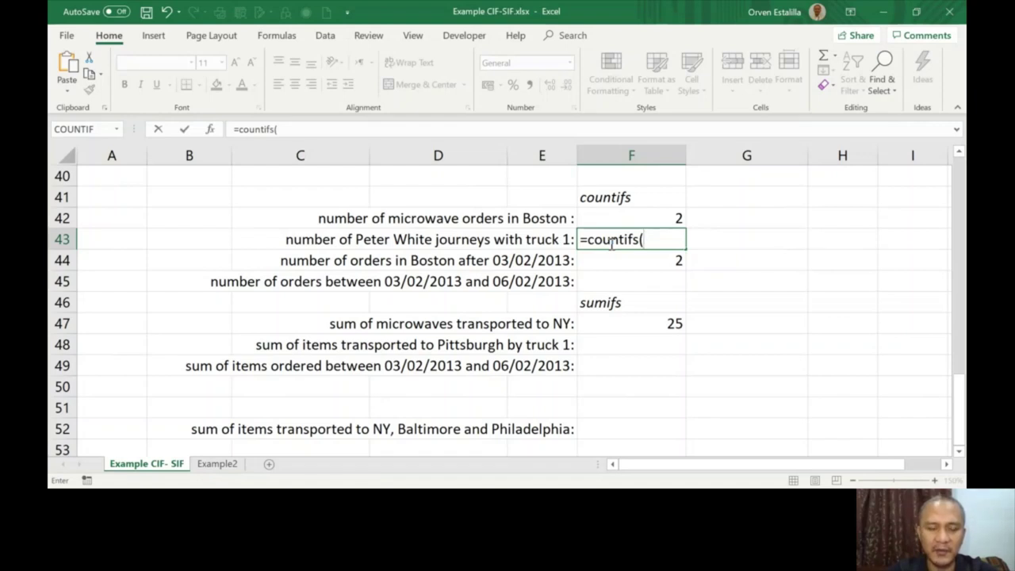
{"action": "type", "text": "c2:c25,"}
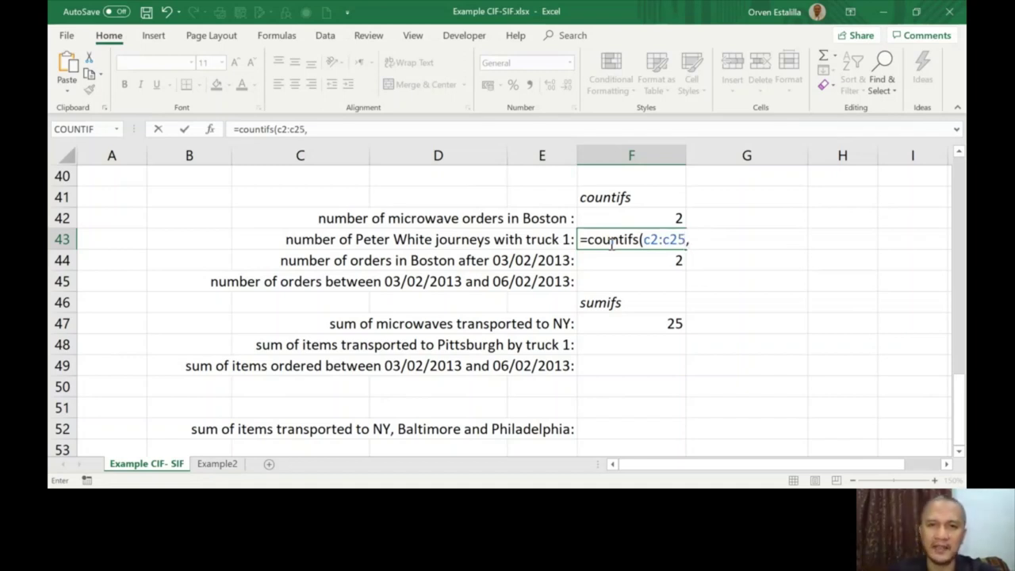
{"action": "type", "text": "\""}
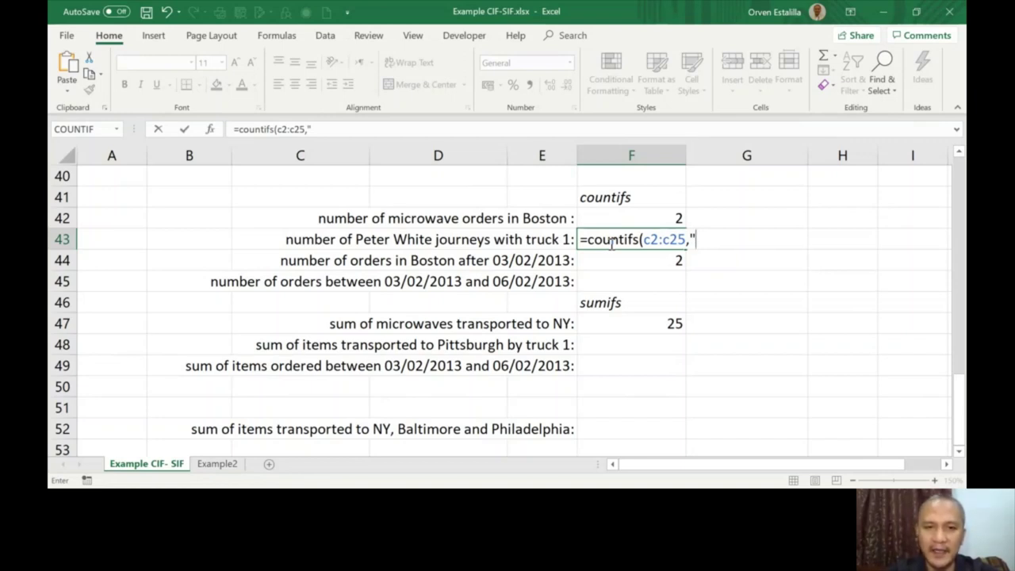
{"action": "type", "text": "Peter White\","}
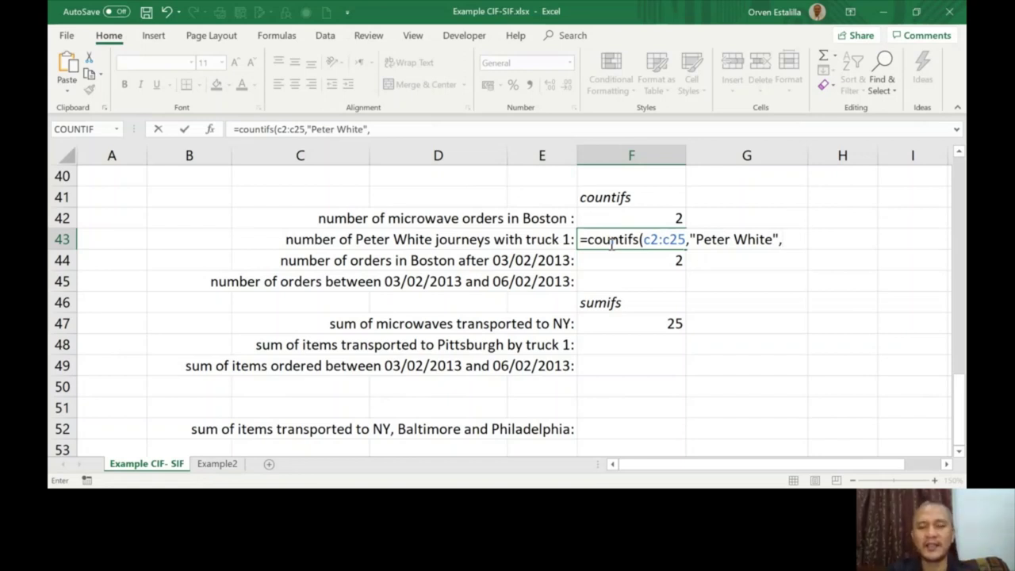
{"action": "type", "text": "f2:f25,\"t"}
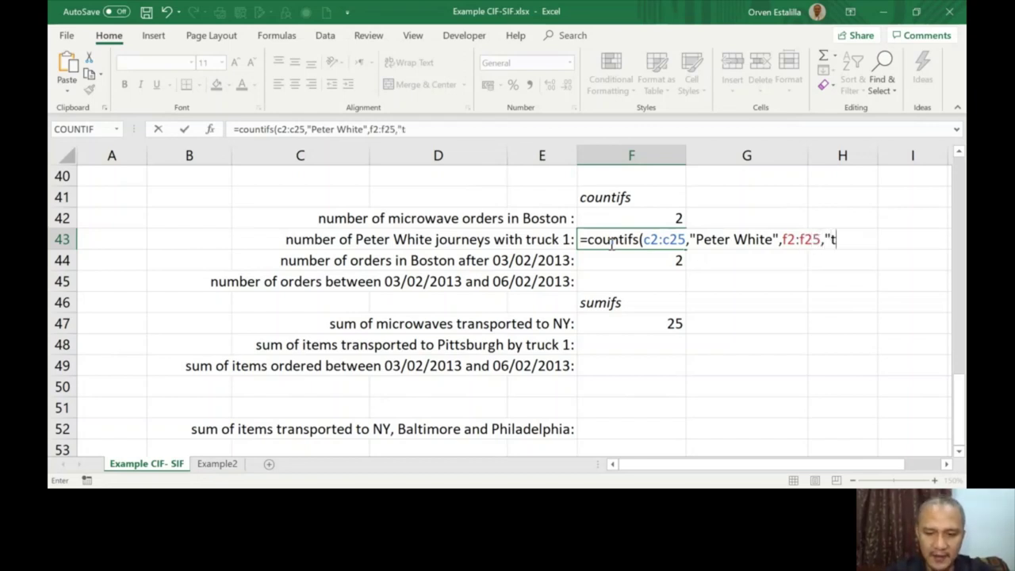
{"action": "type", "text": "ruck 1"}
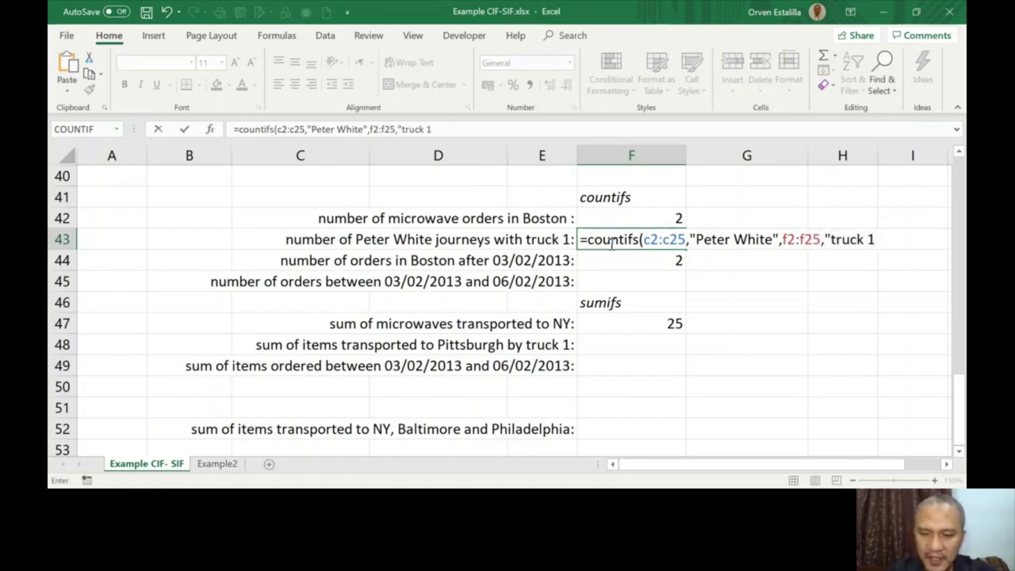
{"action": "type", "text": "\""}
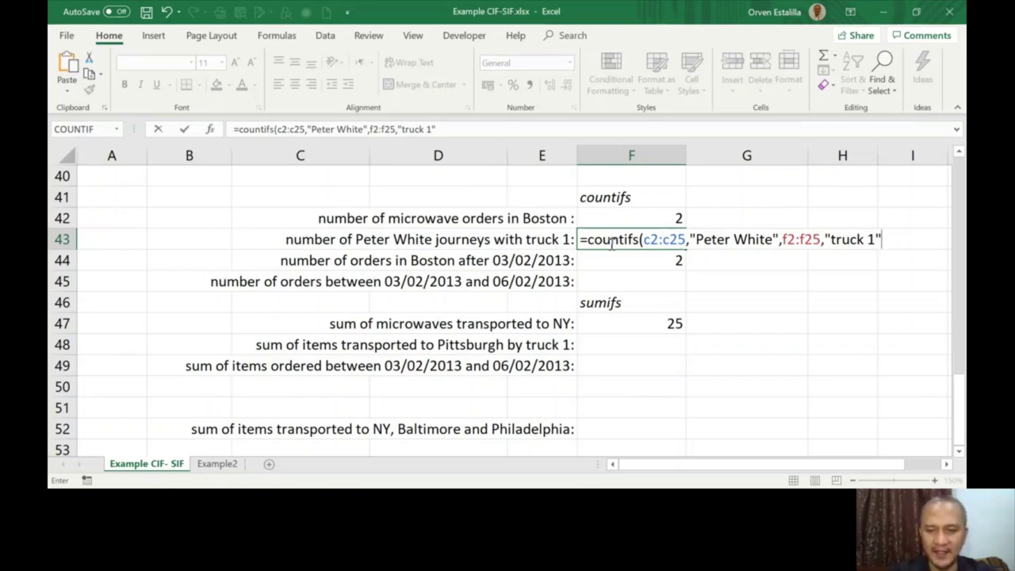
{"action": "type", "text": ")"}
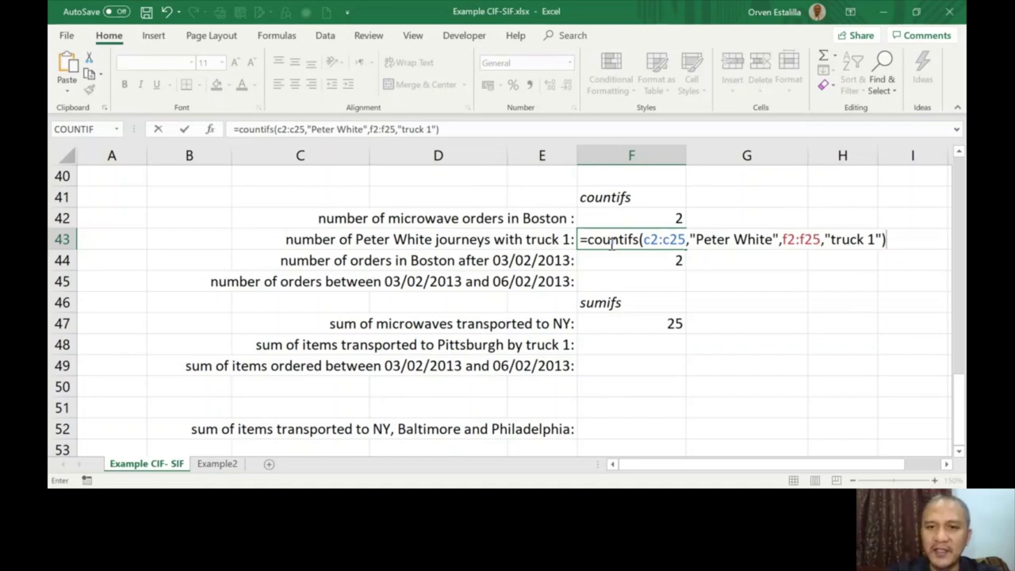
{"action": "key", "text": "Return"}
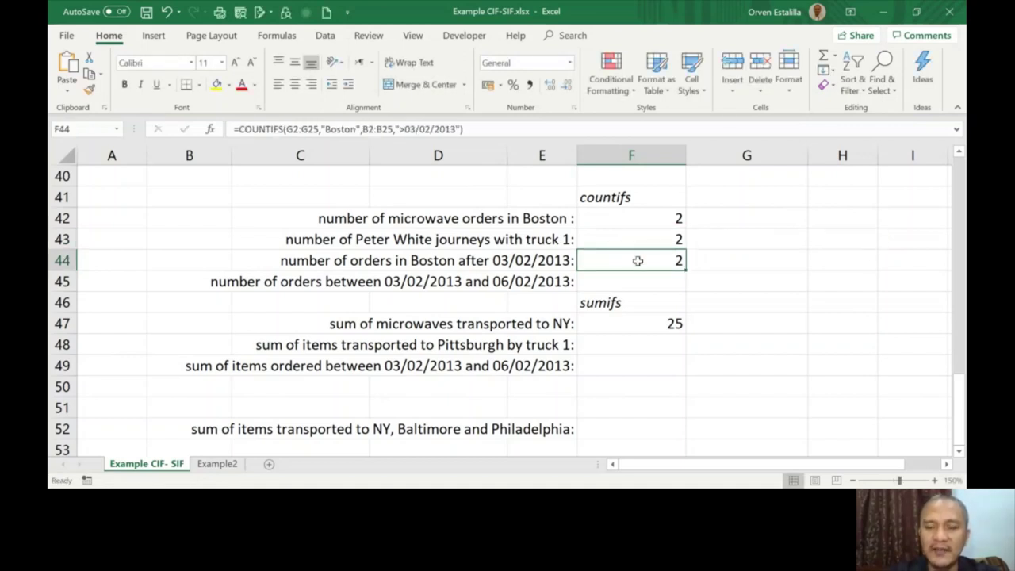
Type a COUNTIFS in F45 on b2:b25 with criteria ">=03/02/2013" and "<=06/02/2013"
{"action": "left_click", "coordinate": [638, 279]}
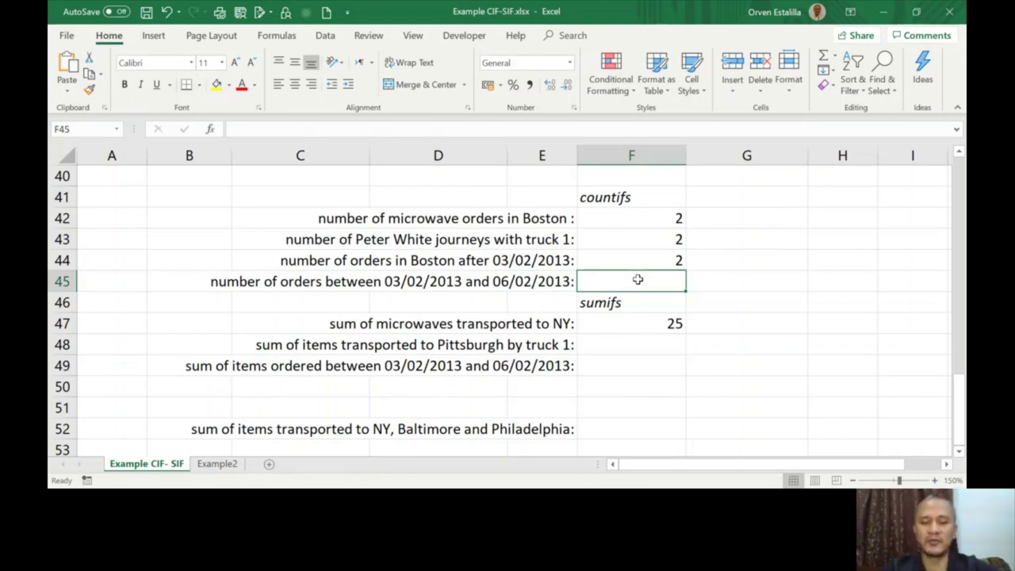
{"action": "type", "text": "=counti"}
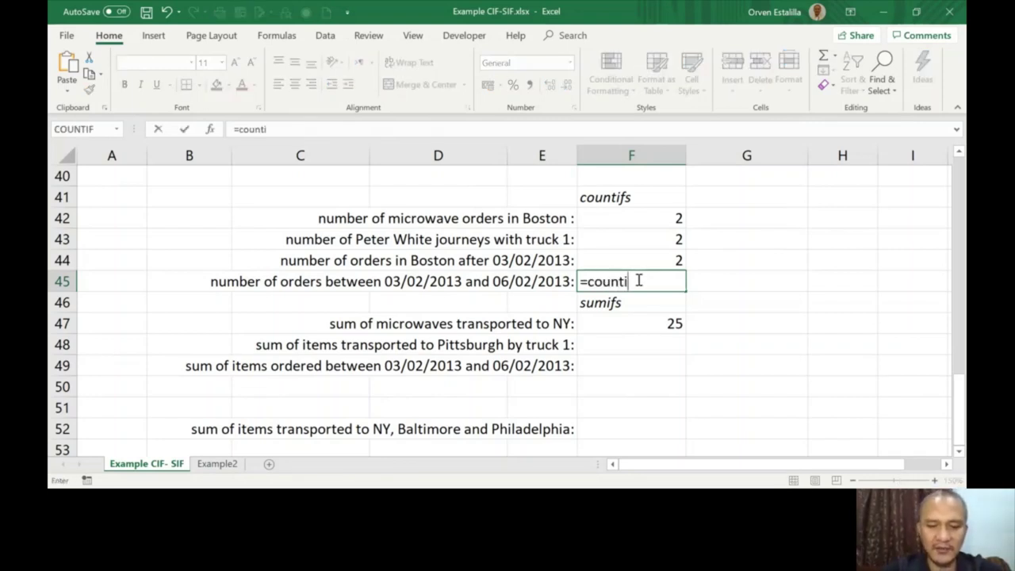
{"action": "type", "text": "fs("}
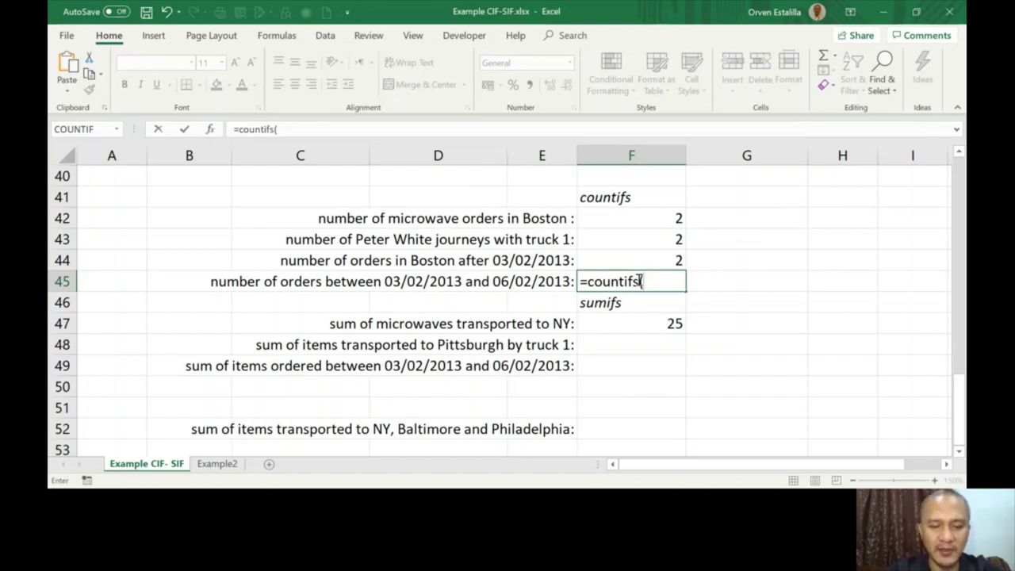
{"action": "type", "text": "b2:b25"}
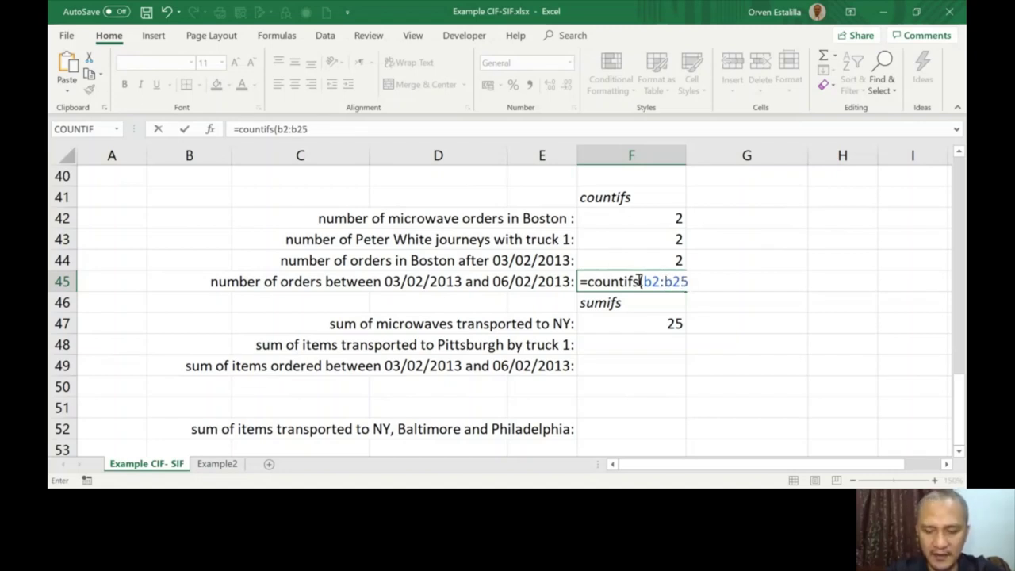
{"action": "type", "text": ",\""}
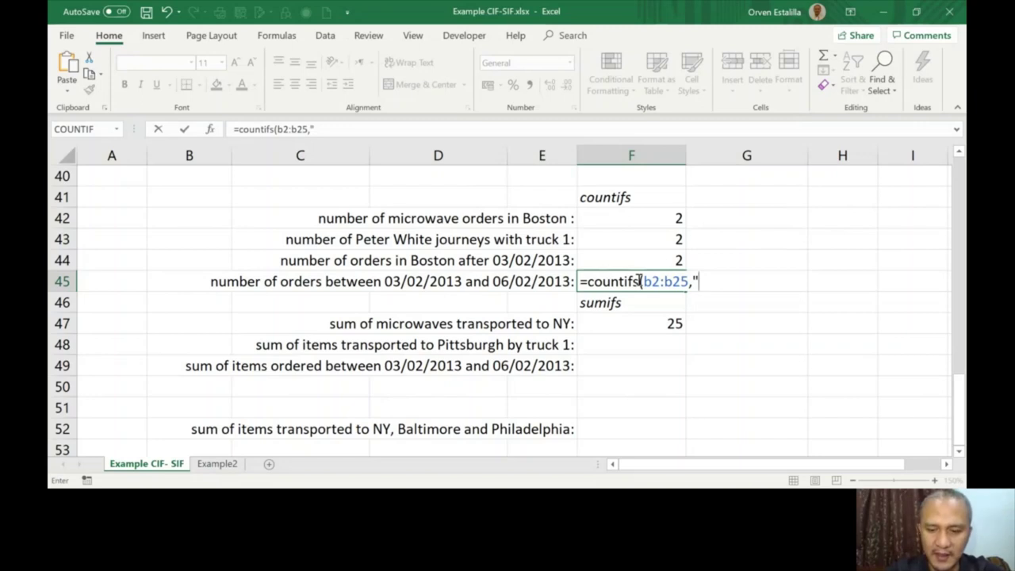
{"action": "type", "text": ">="}
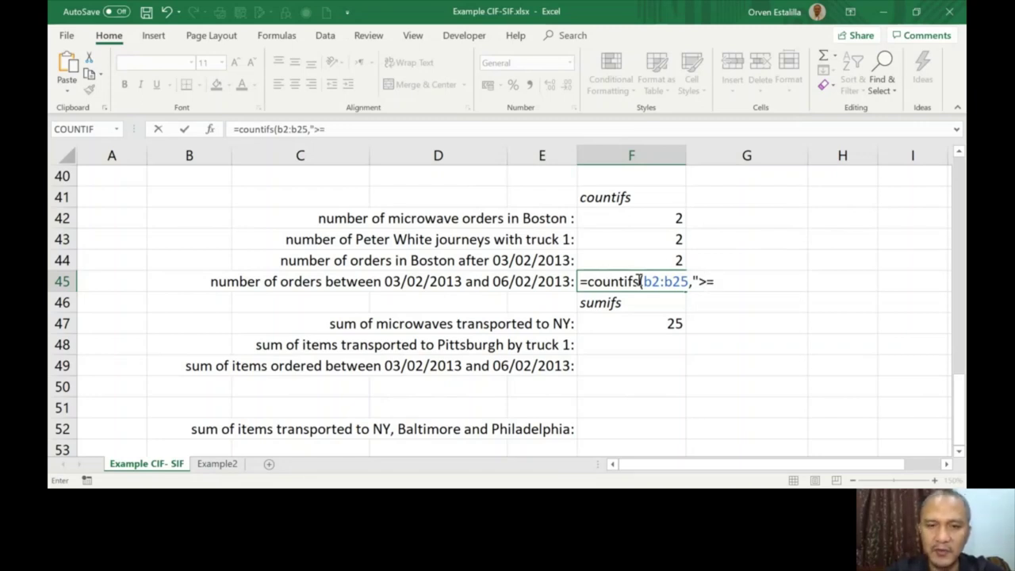
{"action": "type", "text": "03/0"}
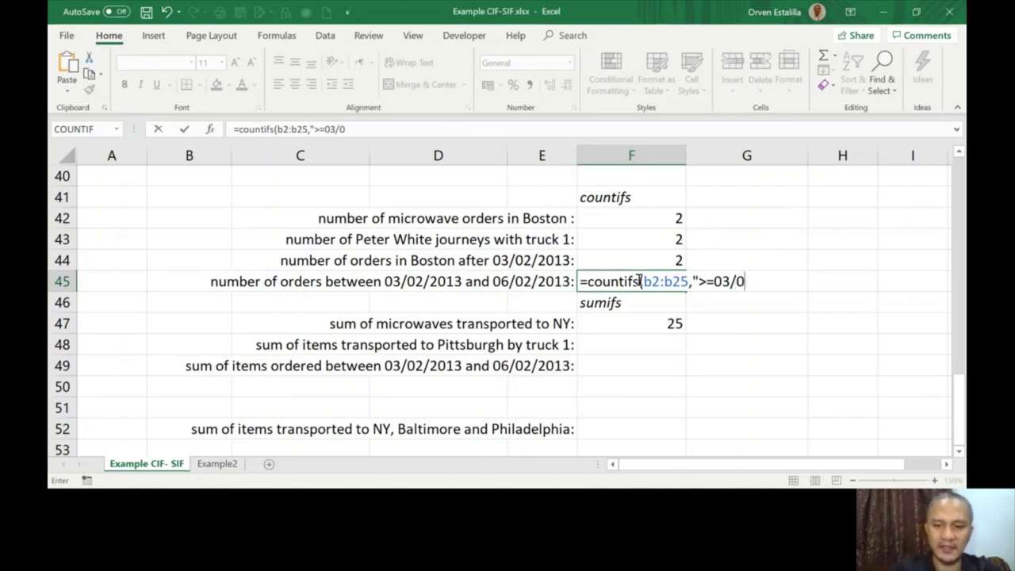
{"action": "type", "text": "2/201"}
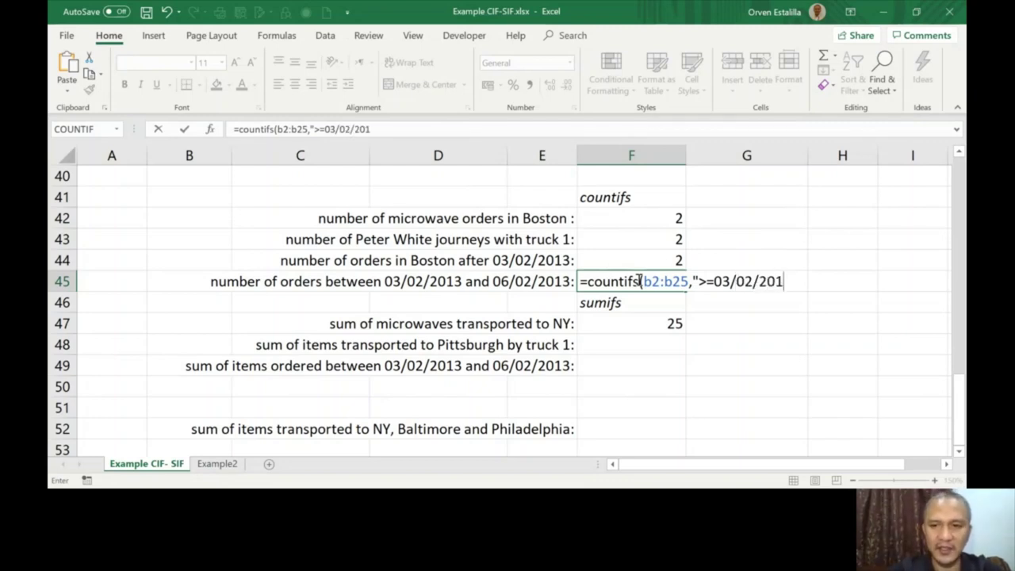
{"action": "type", "text": "3\""}
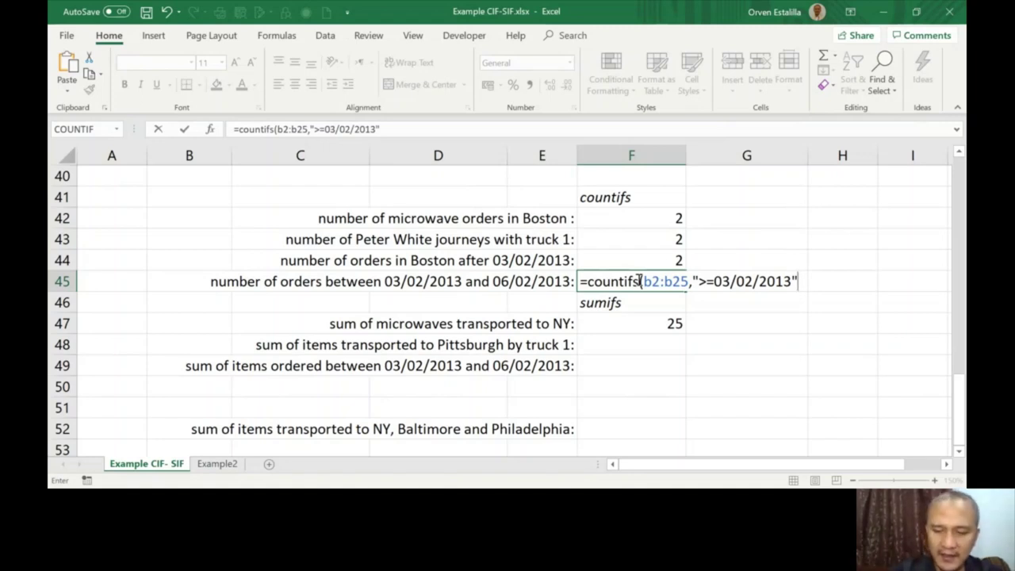
{"action": "type", "text": ","}
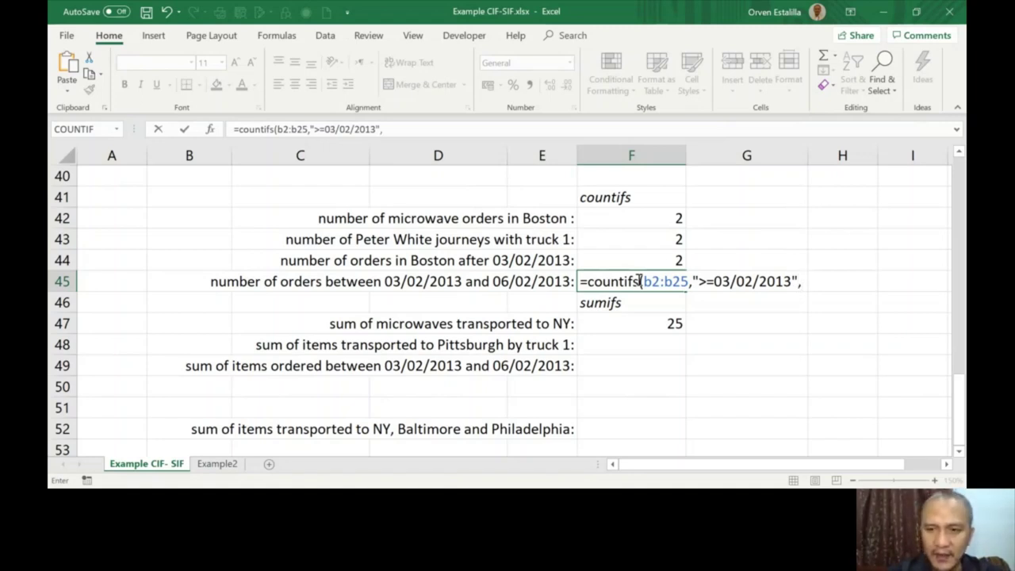
{"action": "type", "text": "b2:b"}
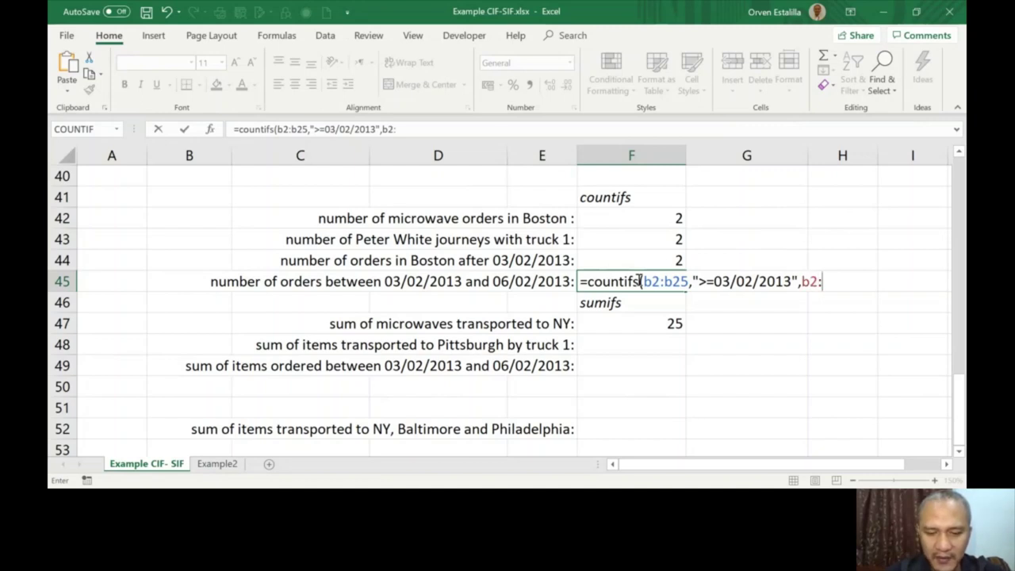
{"action": "type", "text": "25,"}
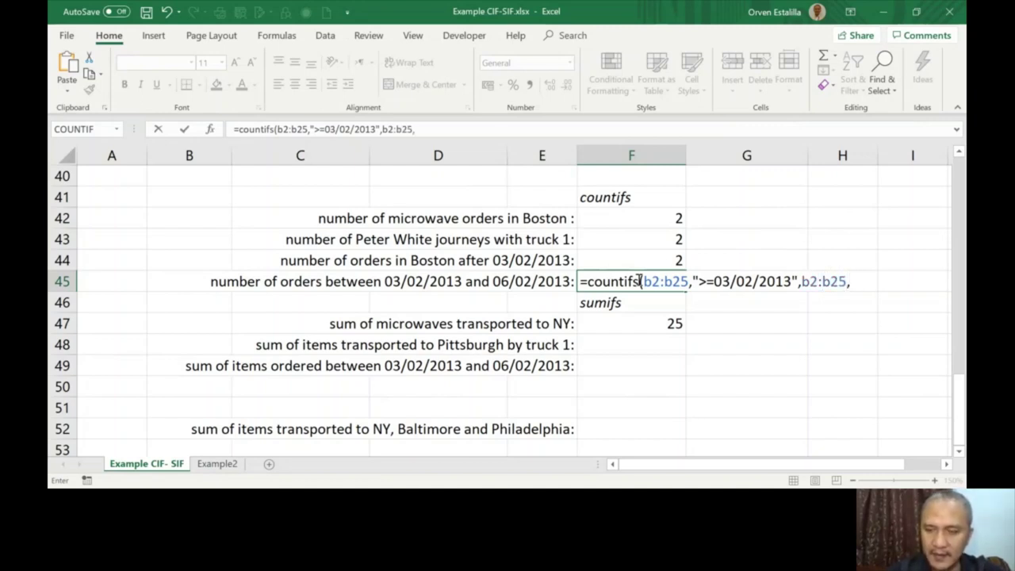
{"action": "type", "text": "\""}
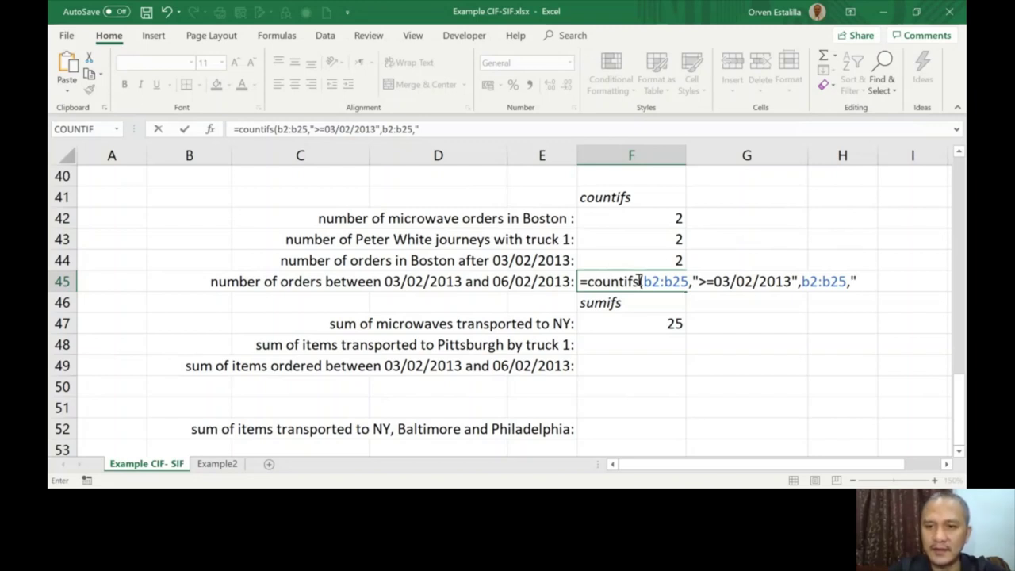
{"action": "type", "text": "<="}
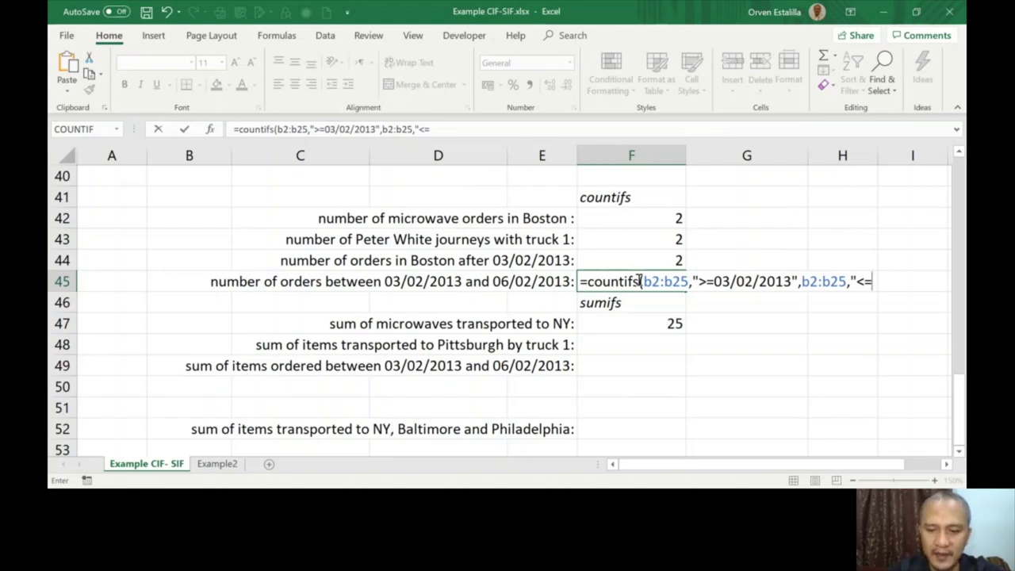
{"action": "type", "text": "06/02/2013)"}
Fix the quotes and COUNTIFS function name in F45's formula and commit it, giving 14
{"action": "left_click", "coordinate": [640, 281]}
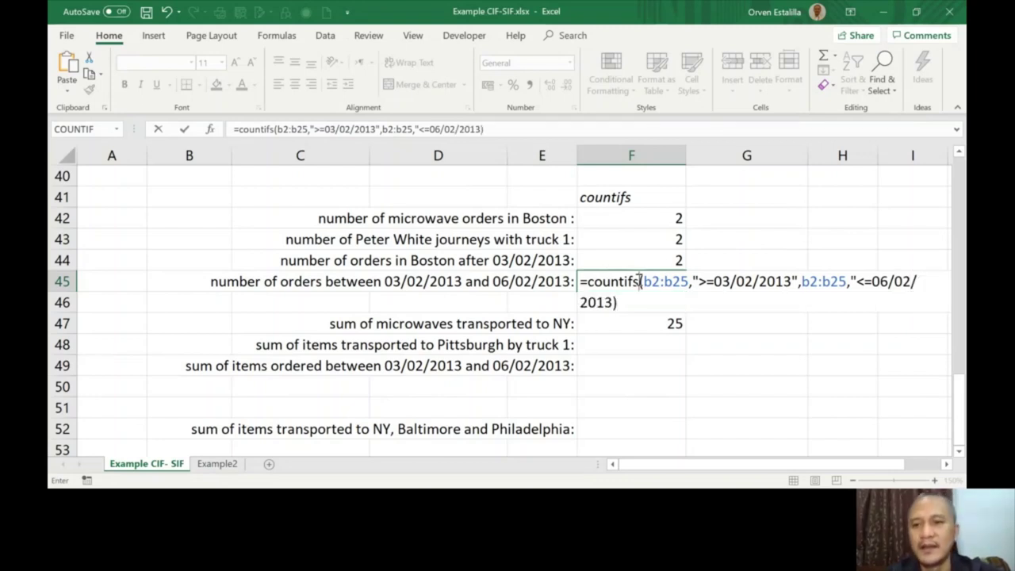
{"action": "key", "text": "BackSpace"}
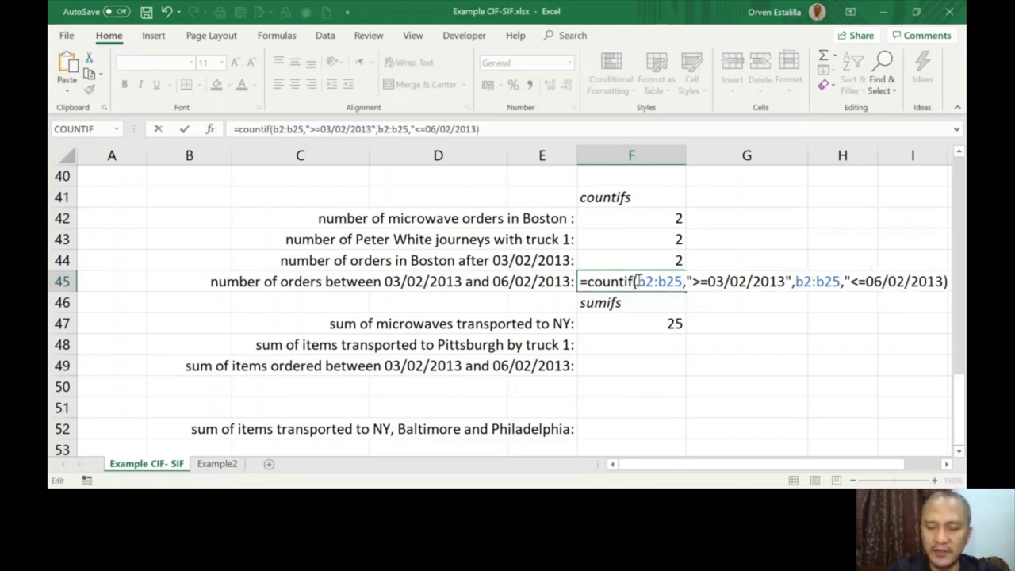
{"action": "type", "text": "\""}
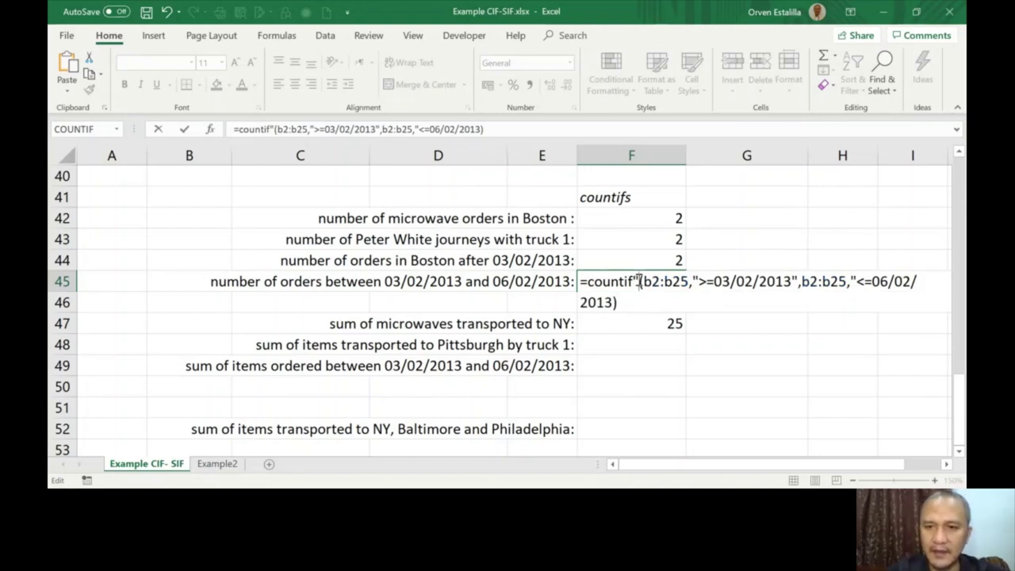
{"action": "key", "text": "BackSpace"}
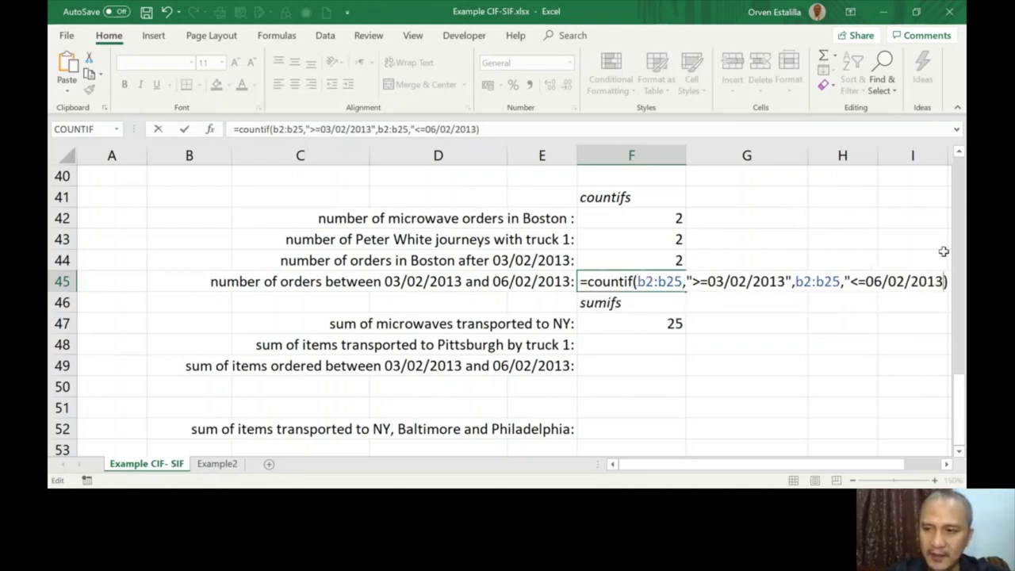
{"action": "type", "text": "\""}
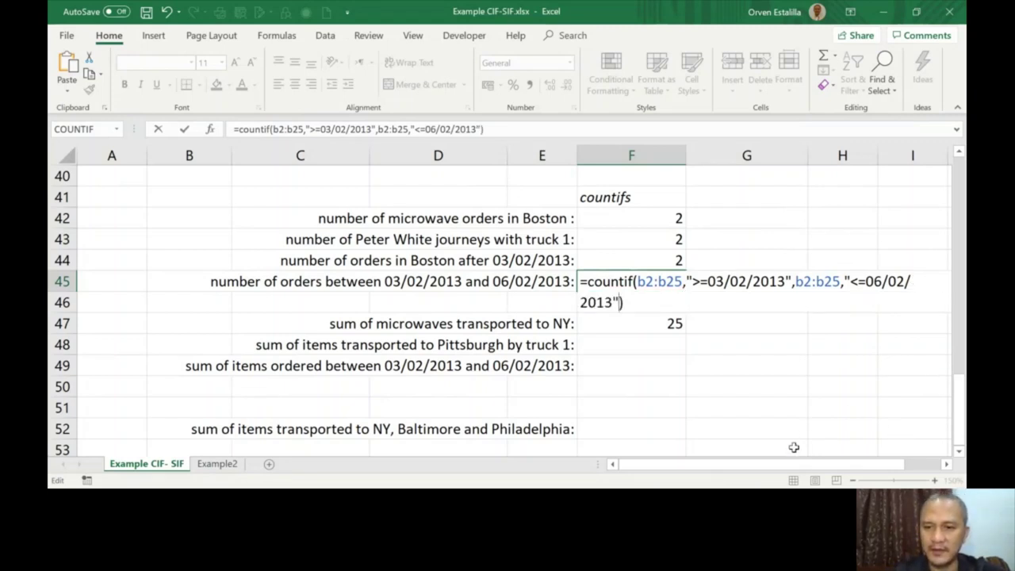
{"action": "left_click_drag", "start_coordinate": [797, 465], "coordinate": [836, 472]}
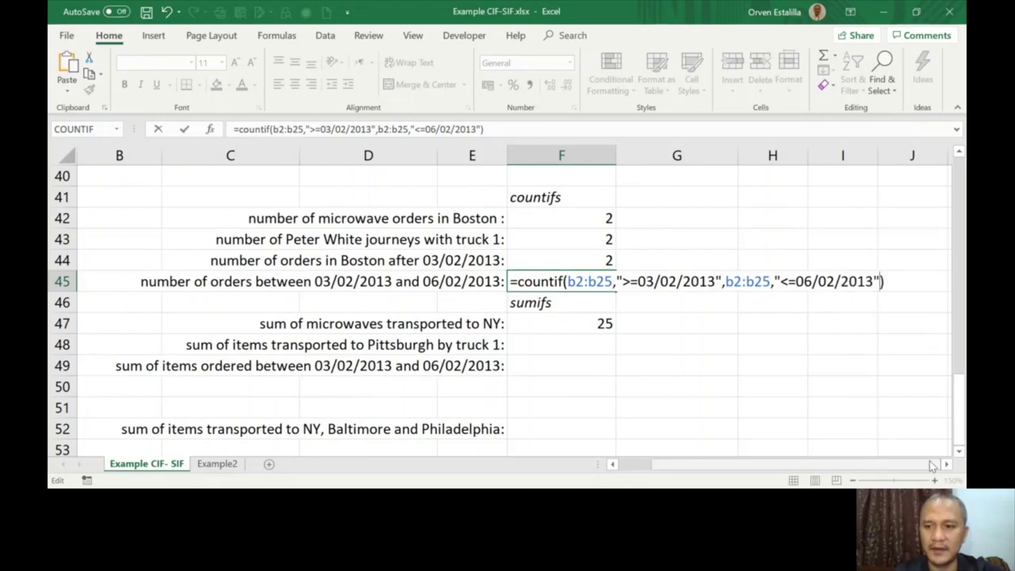
{"action": "scroll", "coordinate": [851, 403], "scroll_direction": "right", "scroll_amount": 1}
{"action": "left_click", "coordinate": [465, 281]}
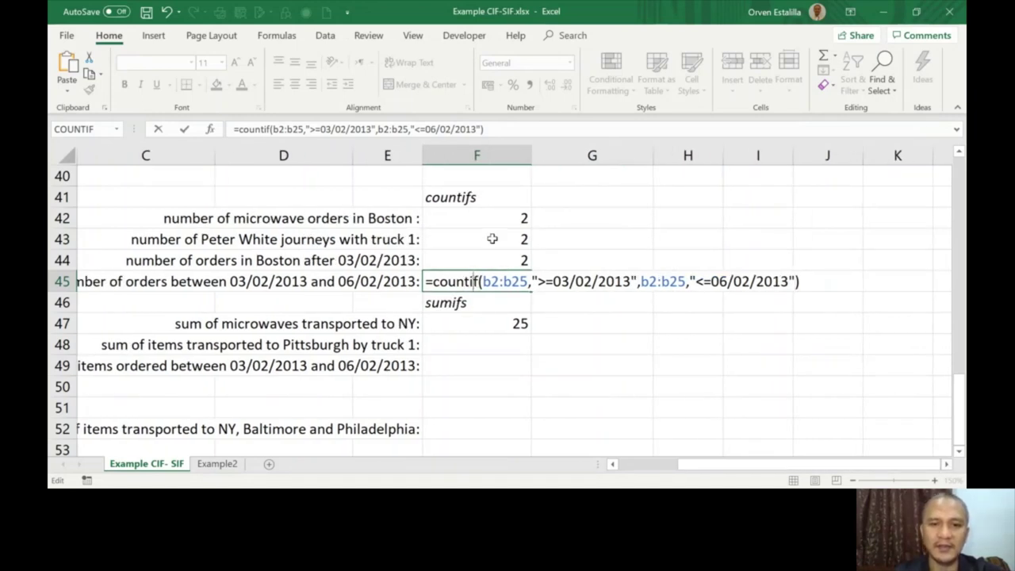
{"action": "key", "text": "Right"}
{"action": "key", "text": "Right"}
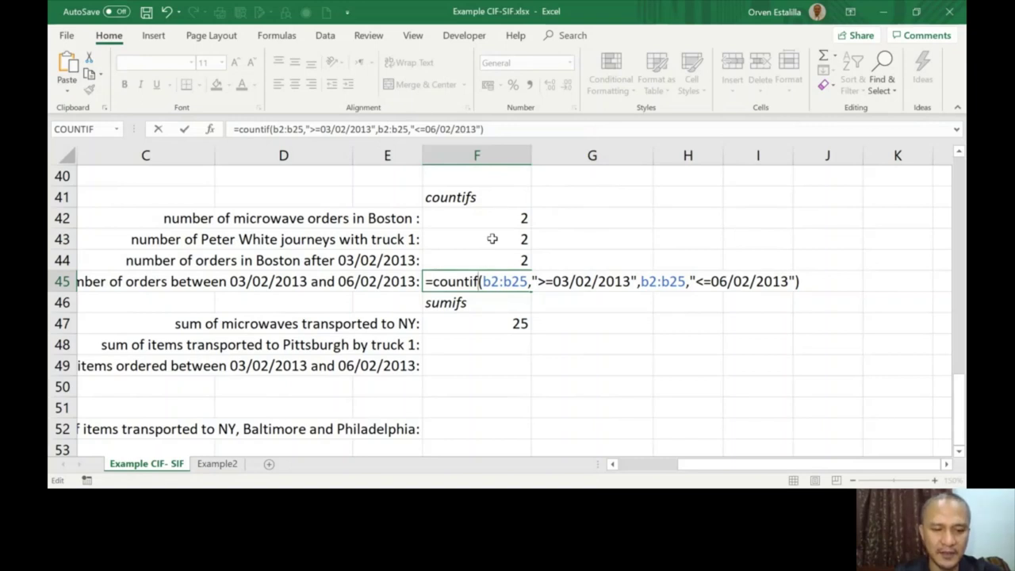
{"action": "type", "text": "s"}
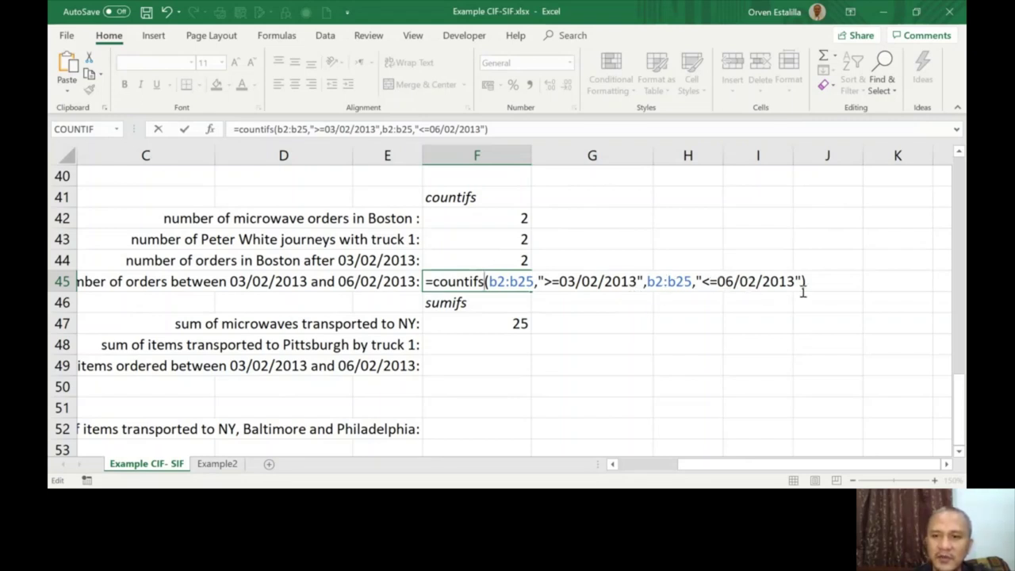
{"action": "key", "text": "Return"}
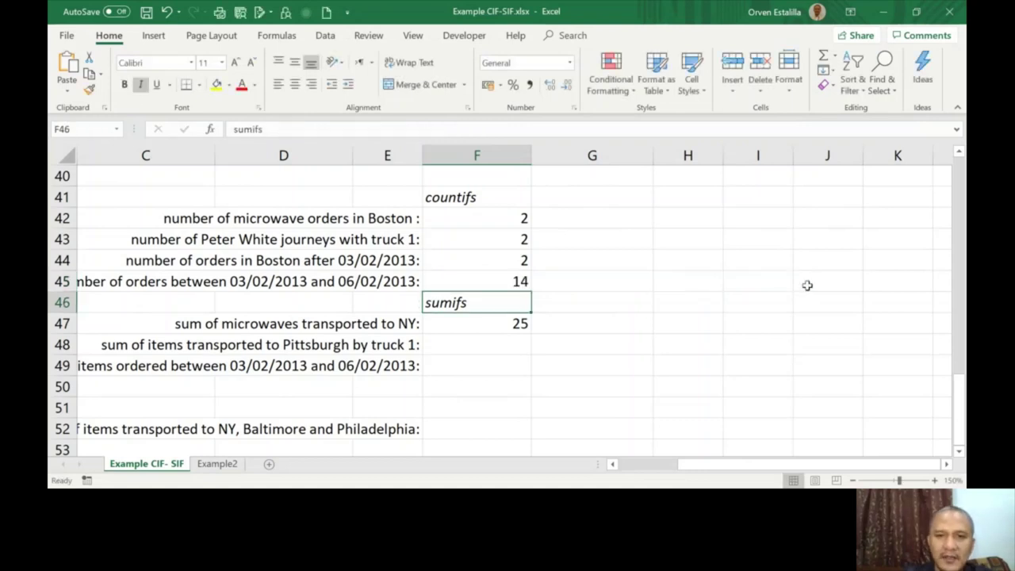
{"action": "left_click", "coordinate": [492, 288]}
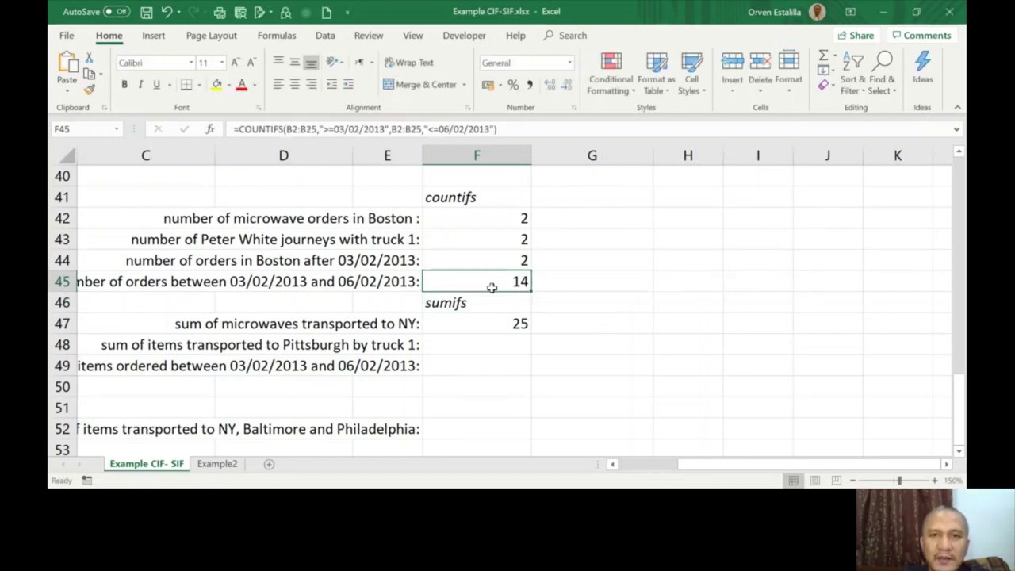
Enter =sumifs(e2:e25,g2:g25,"Pittsburgh",f2:f25,"truck 1") in F48, giving 75
{"action": "key", "text": "Down"}
{"action": "left_click", "coordinate": [497, 346]}
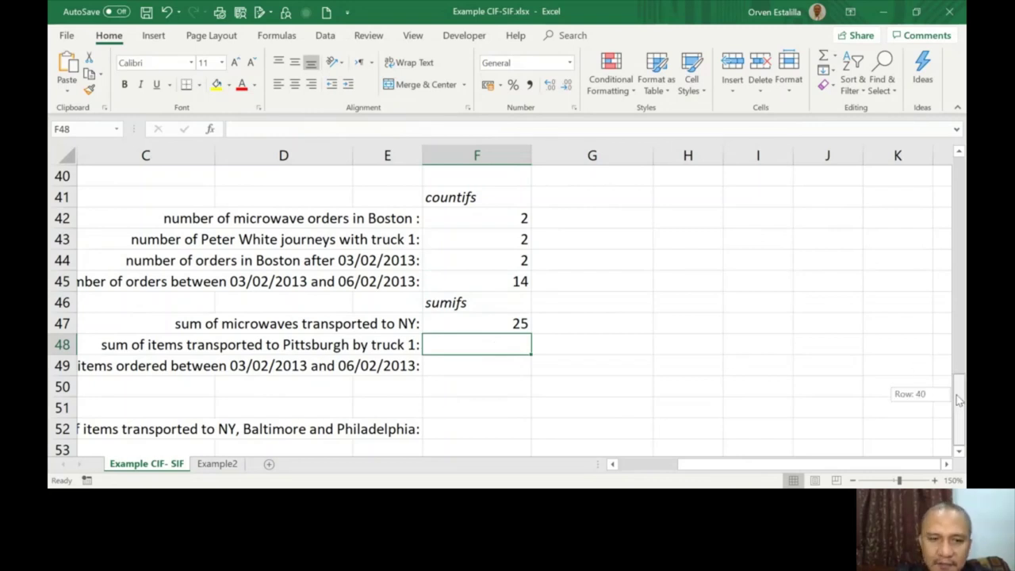
{"action": "left_click_drag", "start_coordinate": [738, 465], "coordinate": [661, 478]}
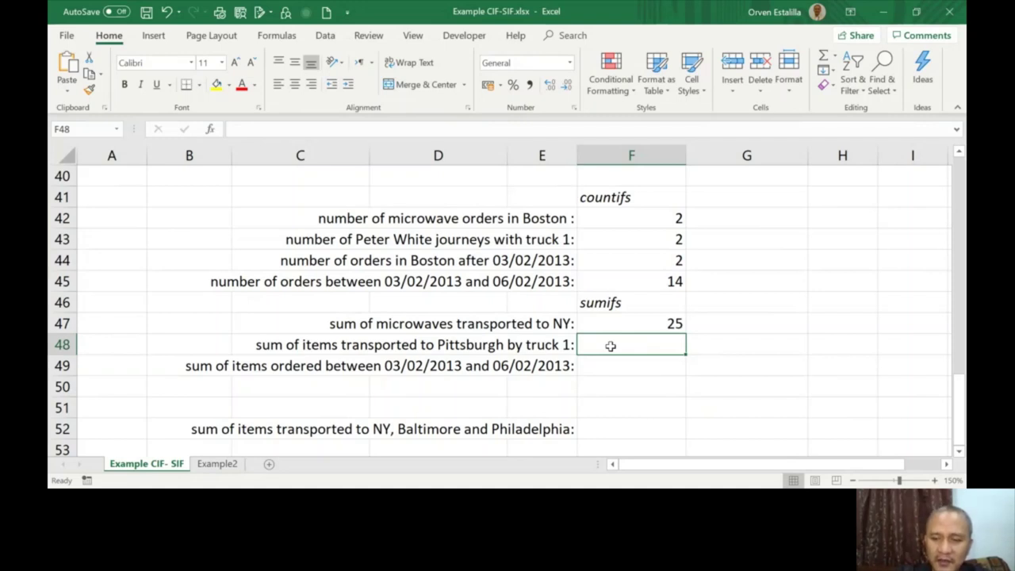
{"action": "type", "text": "="}
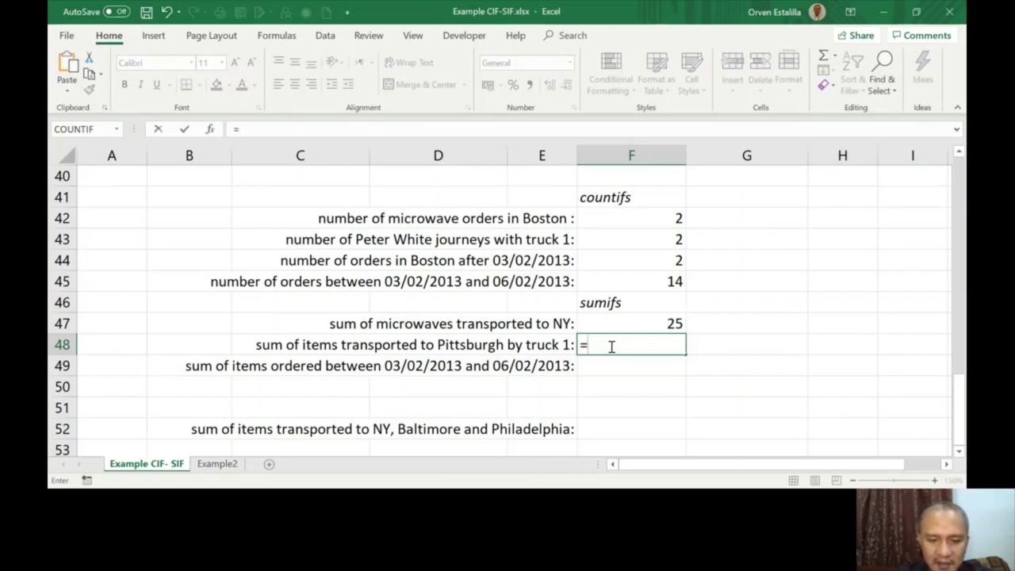
{"action": "type", "text": "sumifs"}
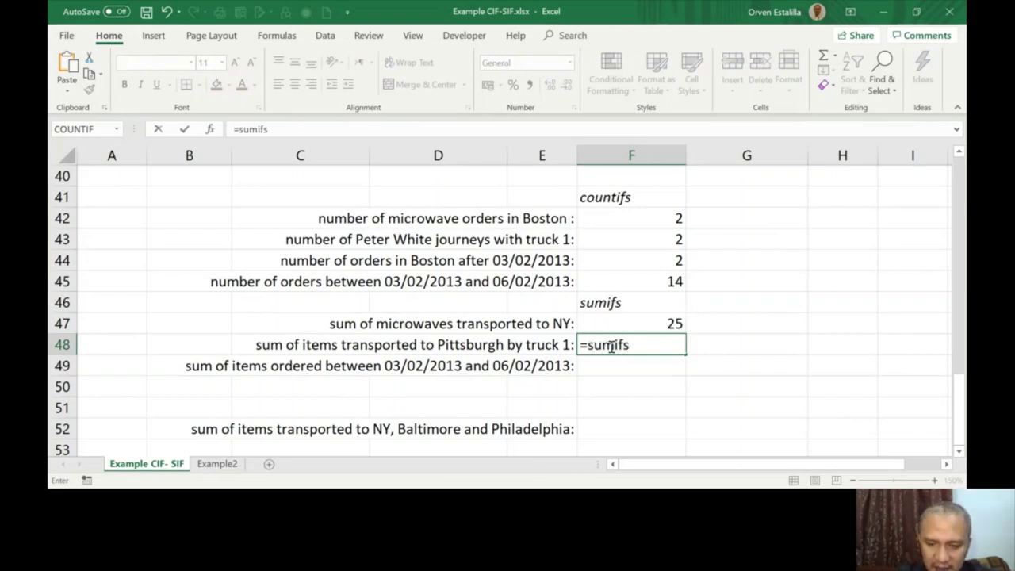
{"action": "type", "text": "(e2:e25,"}
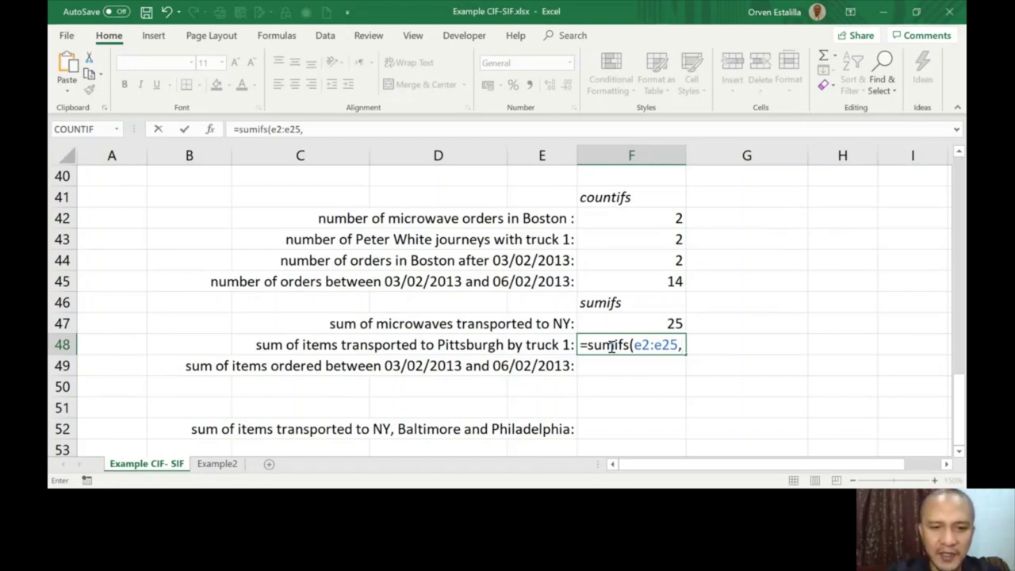
{"action": "type", "text": "g2:g"}
{"action": "type", "text": "25,"}
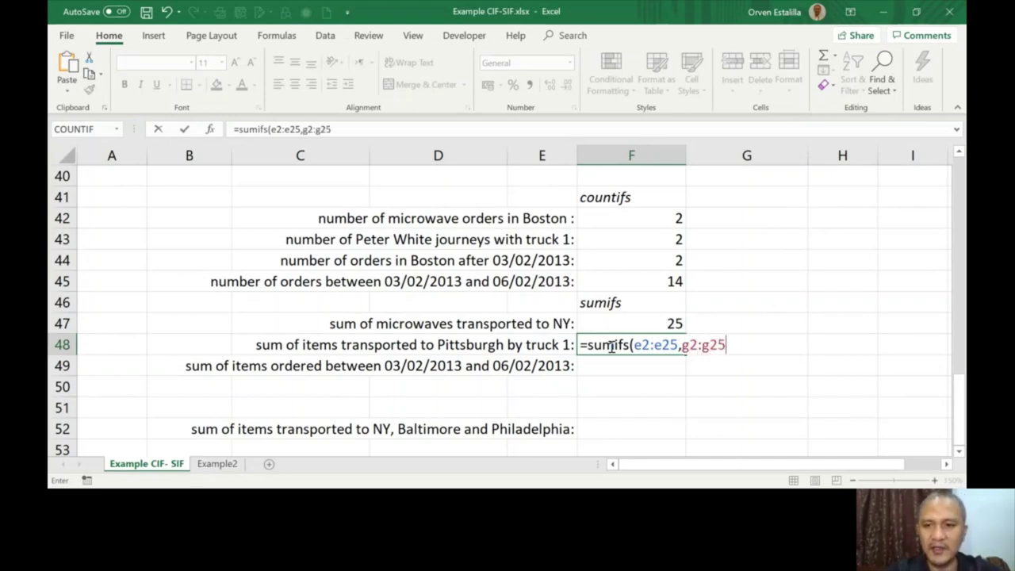
{"action": "type", "text": "\"P"}
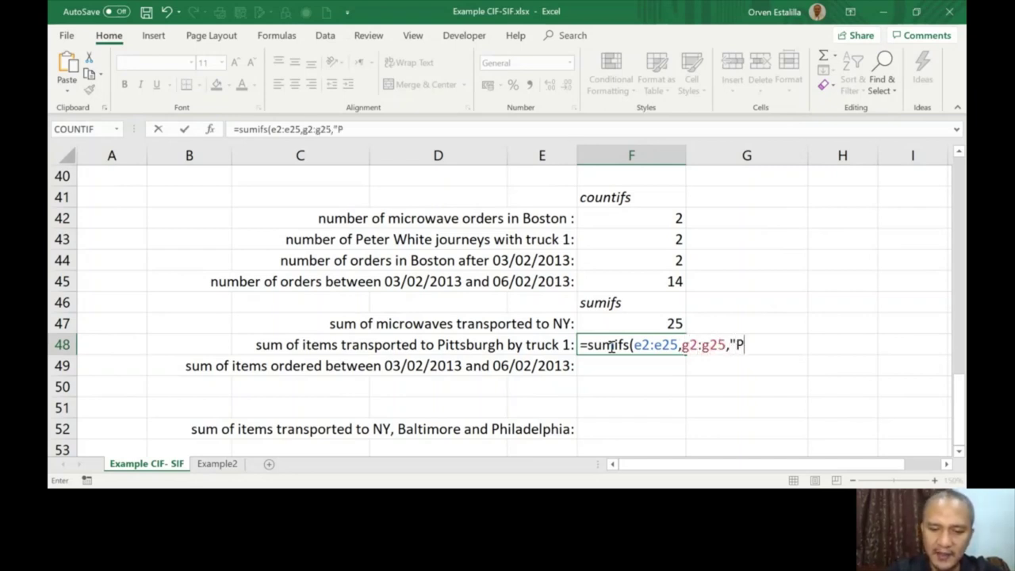
{"action": "type", "text": "itts"}
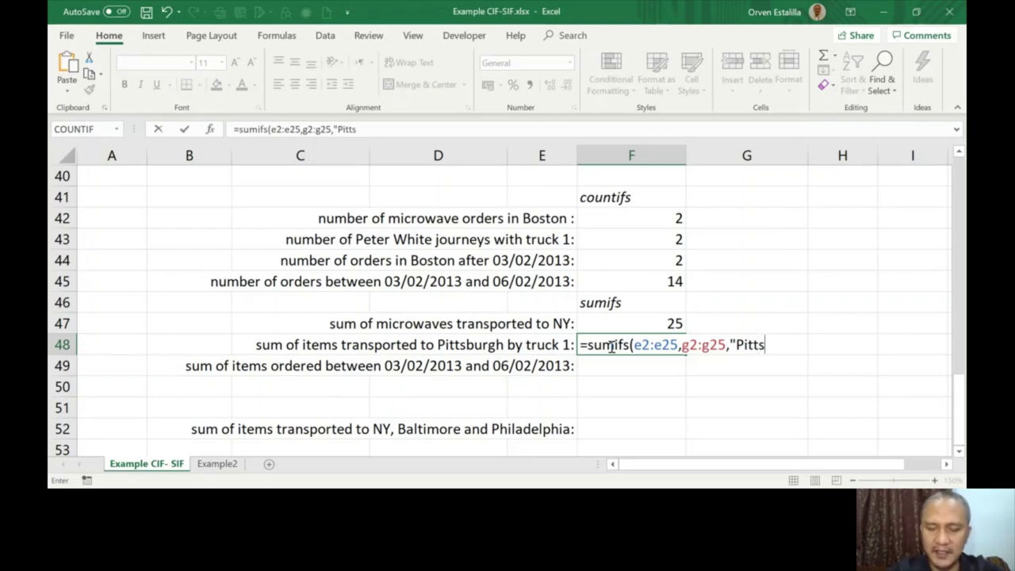
{"action": "type", "text": "burgh"}
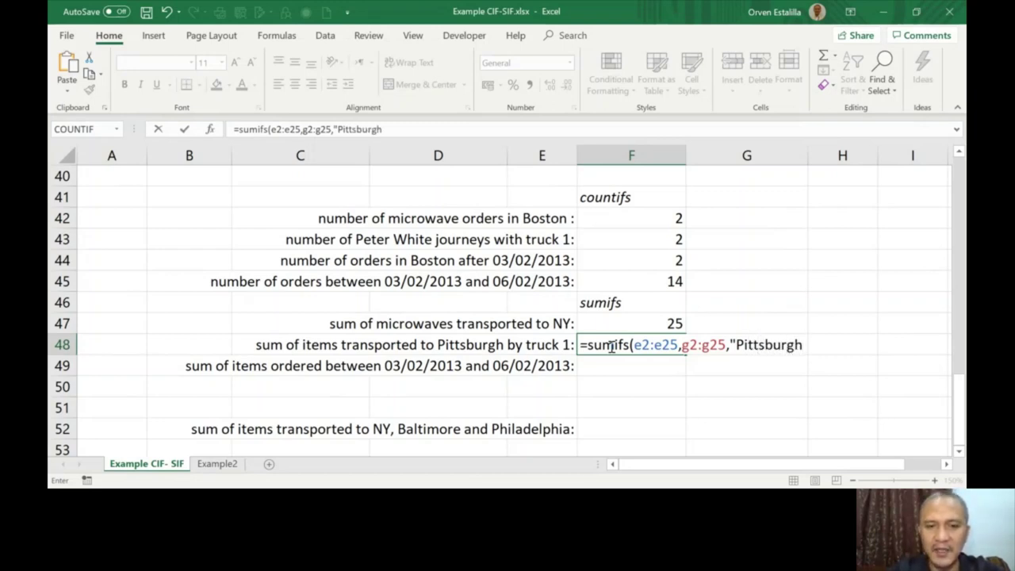
{"action": "type", "text": "\","}
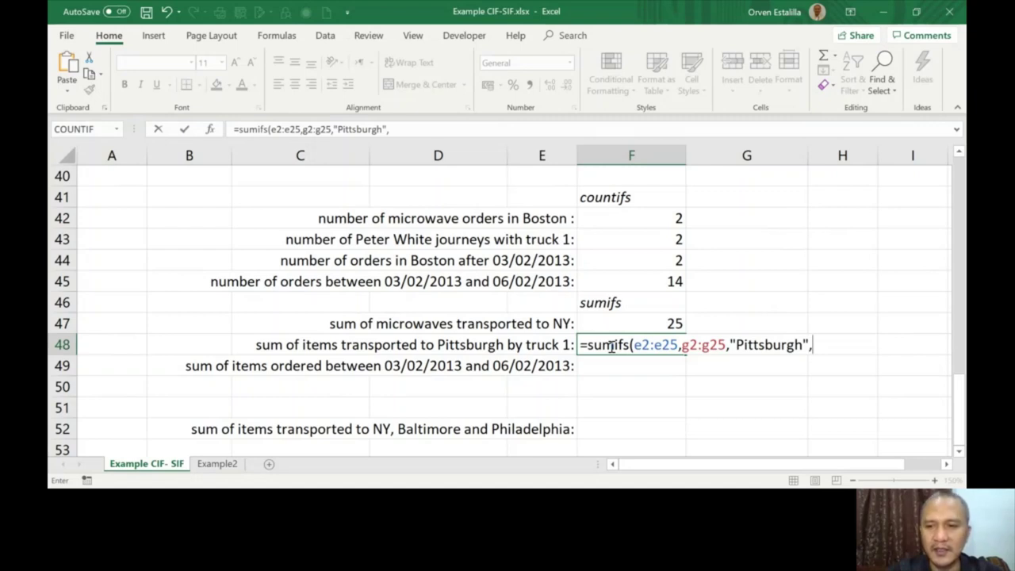
{"action": "type", "text": "f2:f25"}
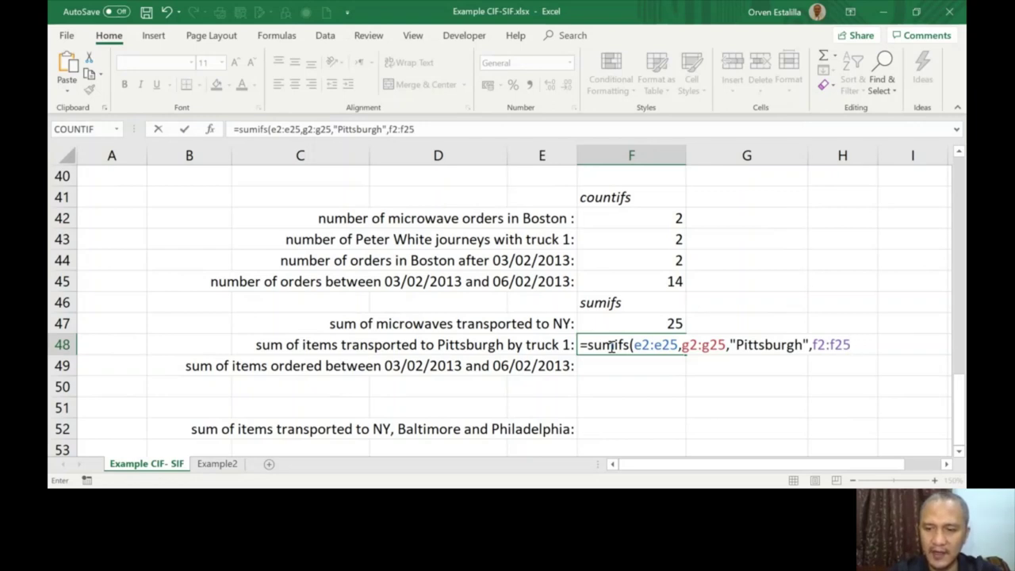
{"action": "type", "text": ","}
{"action": "type", "text": "\"tru"}
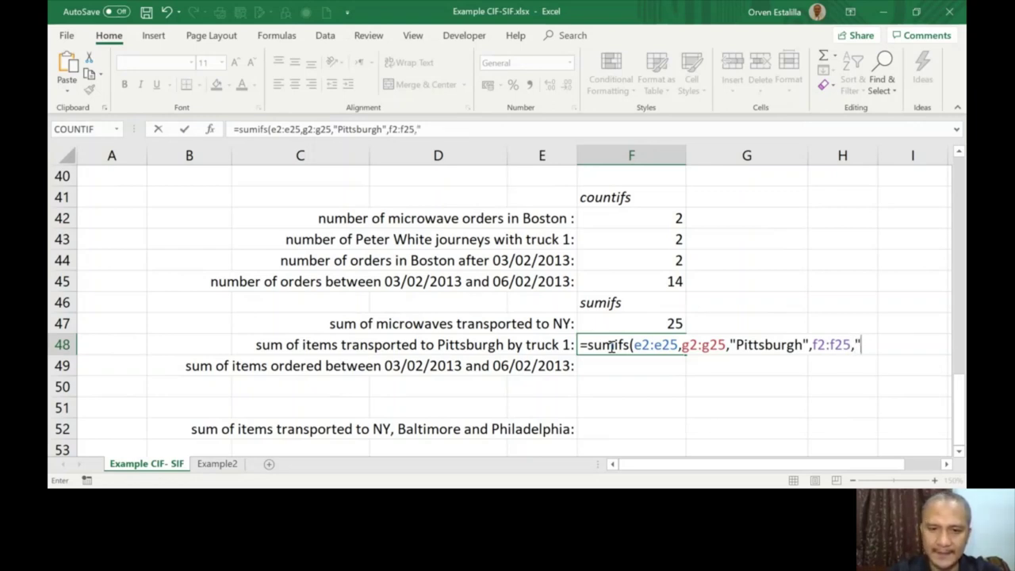
{"action": "type", "text": "ck 1\""}
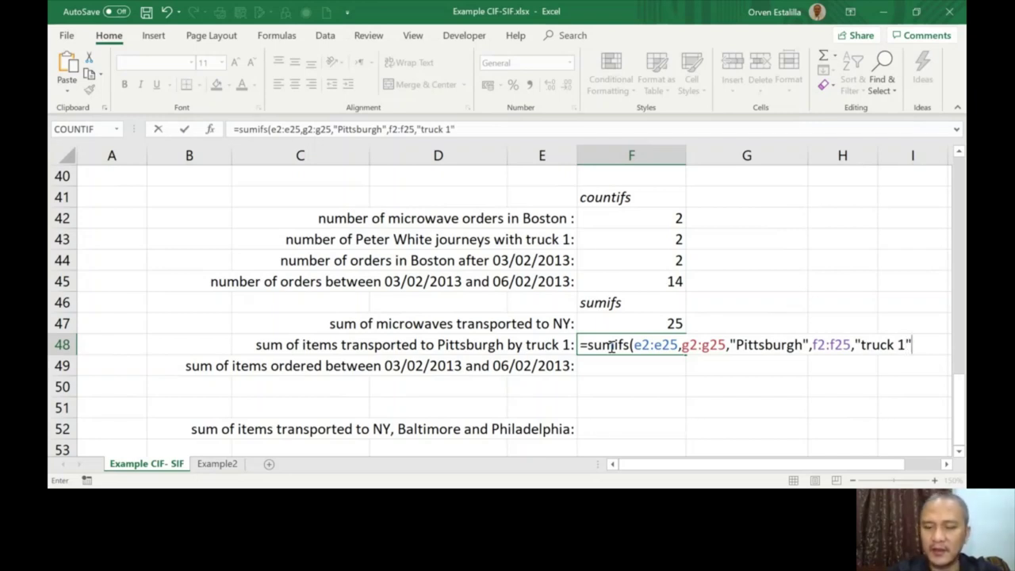
{"action": "type", "text": ")"}
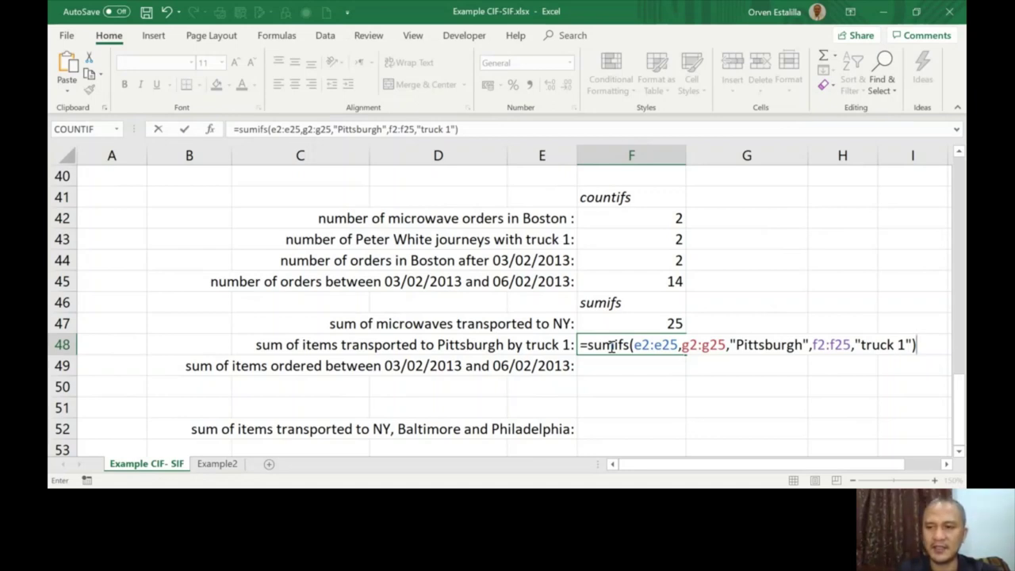
{"action": "key", "text": "Return"}
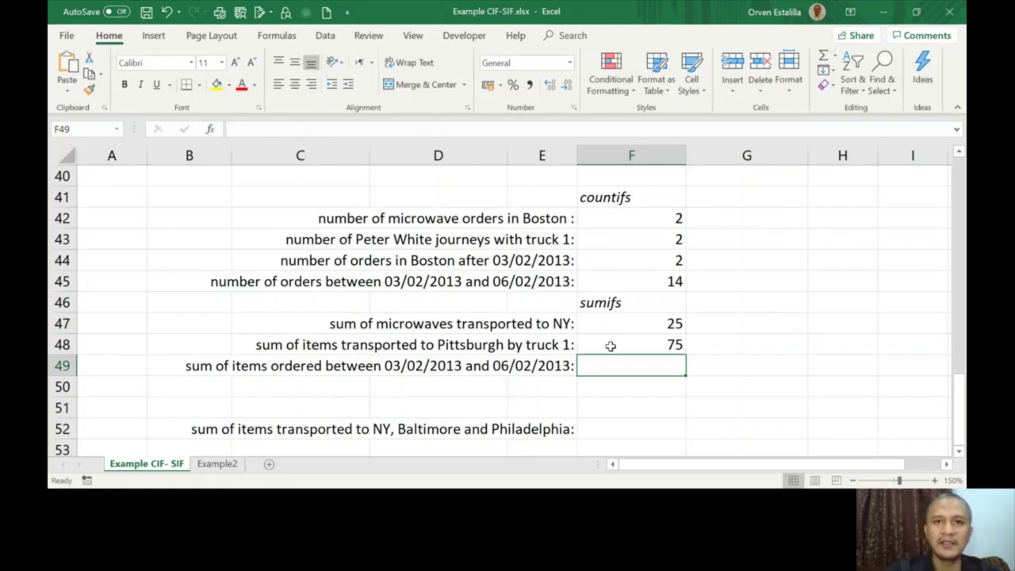
Copy F45's date-range COUNTIFS formula and paste it into F49
{"action": "left_click", "coordinate": [652, 281]}
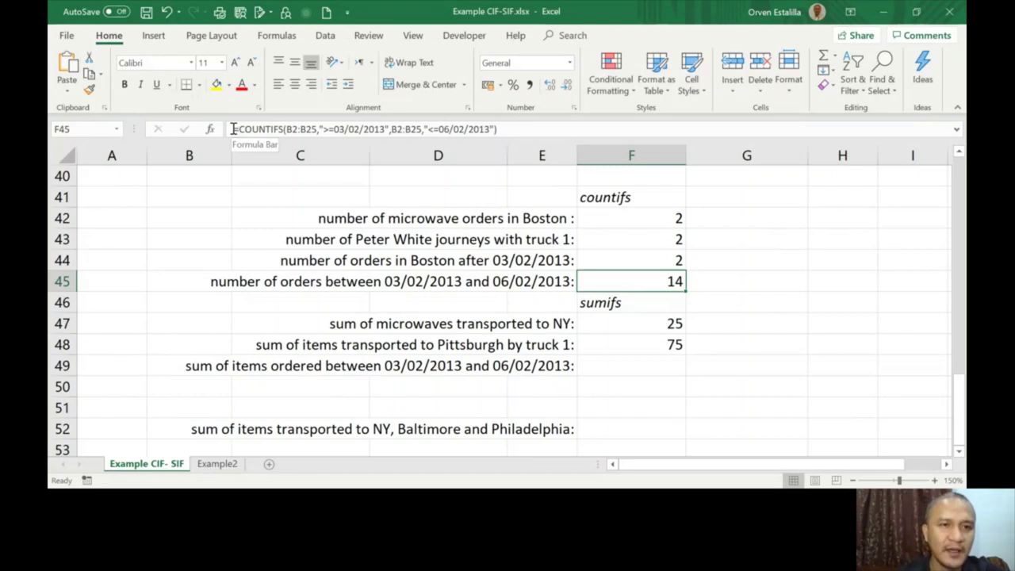
{"action": "left_click_drag", "start_coordinate": [232, 129], "coordinate": [562, 130]}
{"action": "key", "text": "ctrl+c"}
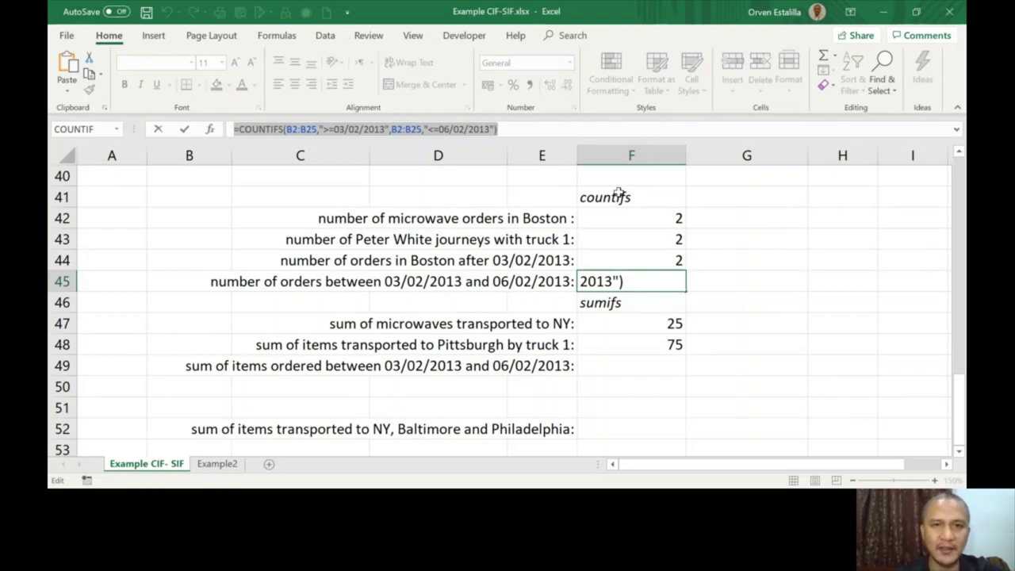
{"action": "key", "text": "Escape"}
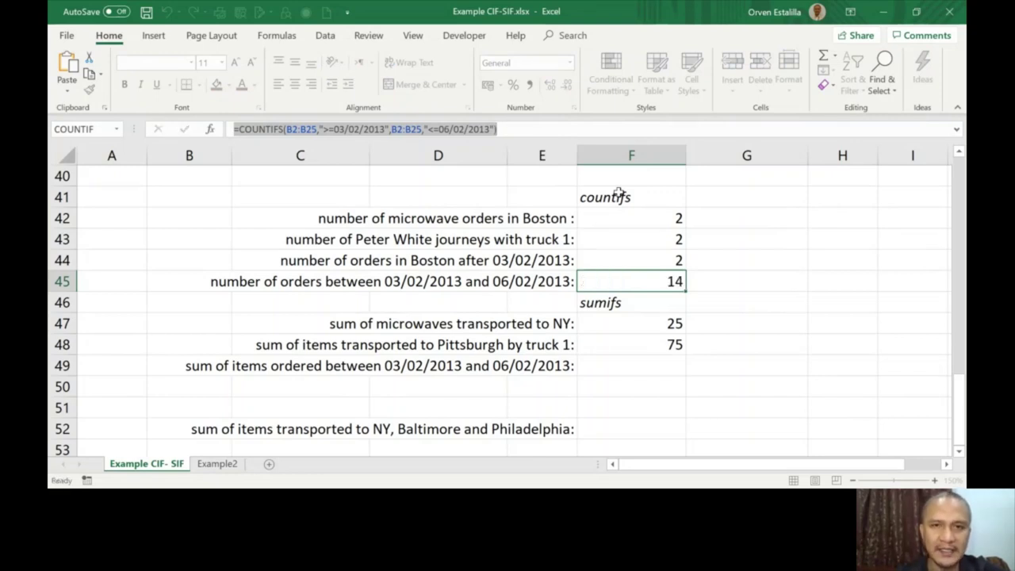
{"action": "left_click", "coordinate": [636, 362]}
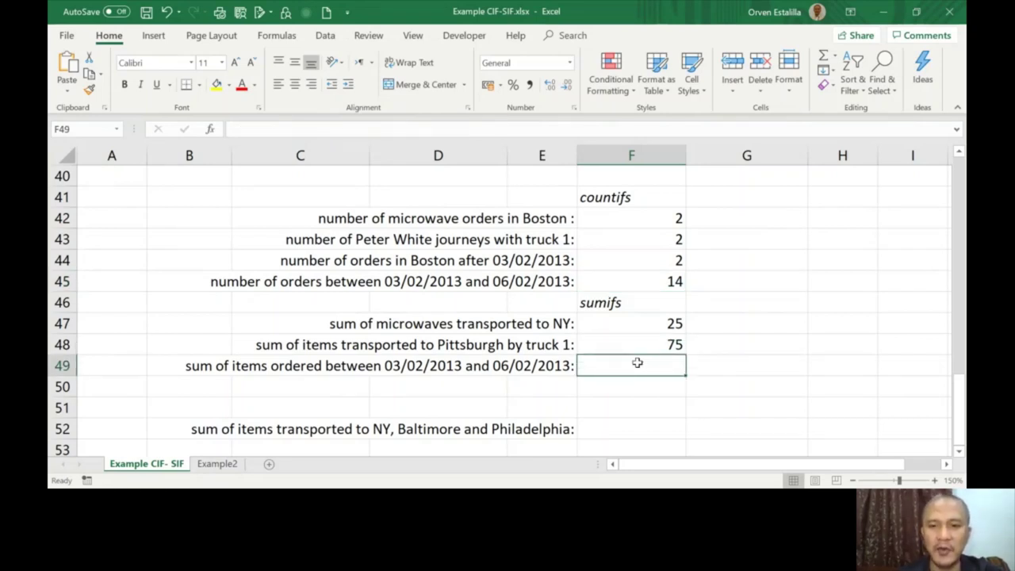
{"action": "double_click", "coordinate": [634, 363]}
{"action": "key", "text": "ctrl+v"}
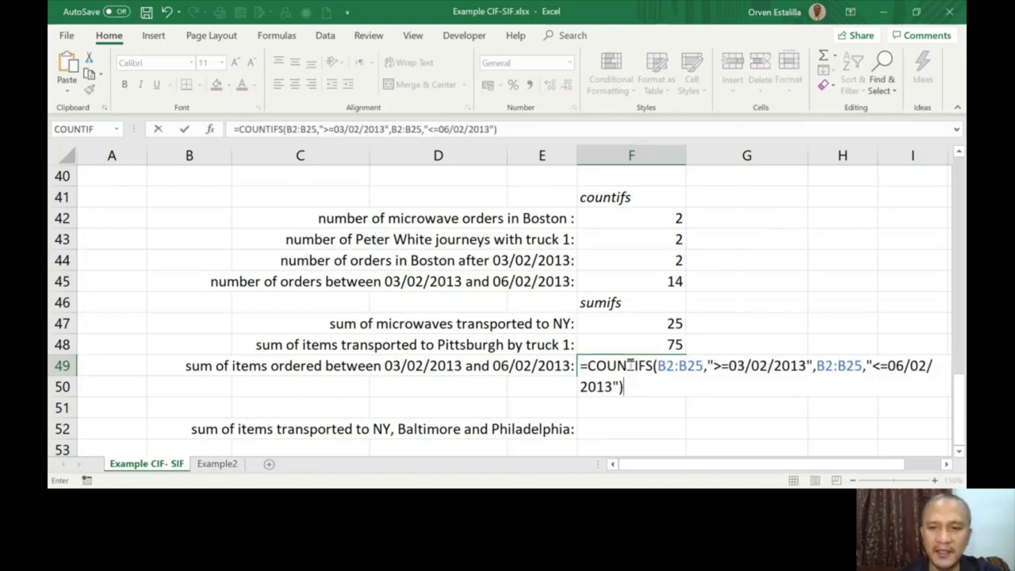
Change F49's formula to SUMIFS with e2:e25 as the sum range, giving 309
{"action": "left_click", "coordinate": [634, 366]}
{"action": "key", "text": "BackSpace"}
{"action": "key", "text": "BackSpace"}
{"action": "key", "text": "BackSpace"}
{"action": "key", "text": "BackSpace"}
{"action": "key", "text": "BackSpace"}
{"action": "type", "text": "SUM"}
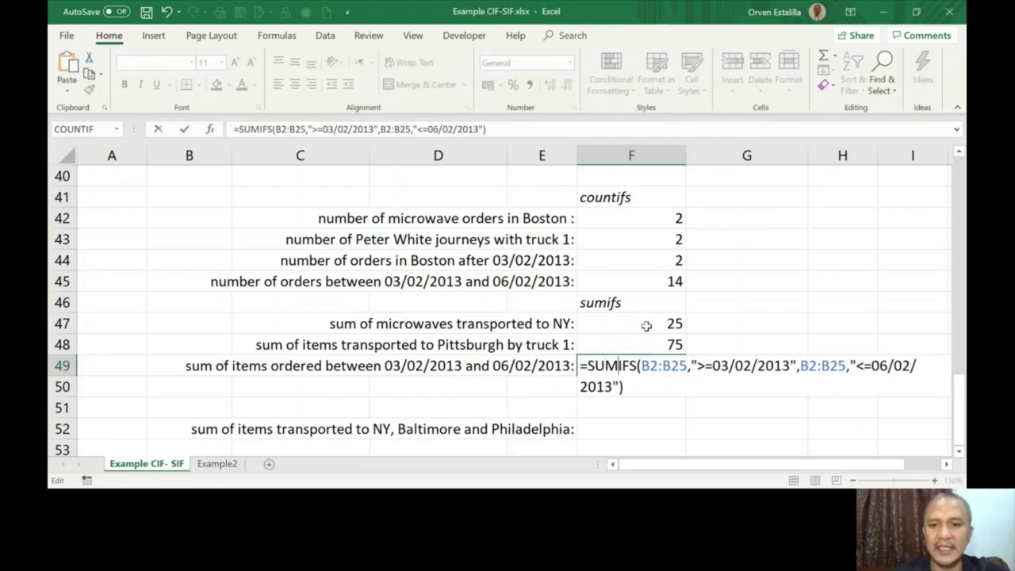
{"action": "left_click", "coordinate": [288, 130]}
{"action": "left_click", "coordinate": [643, 366]}
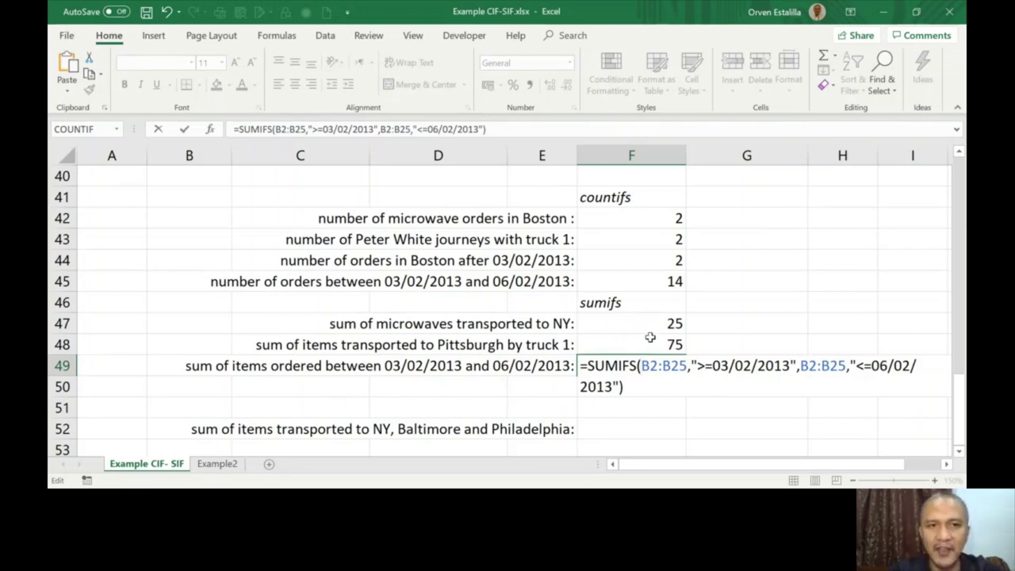
{"action": "type", "text": "e2"}
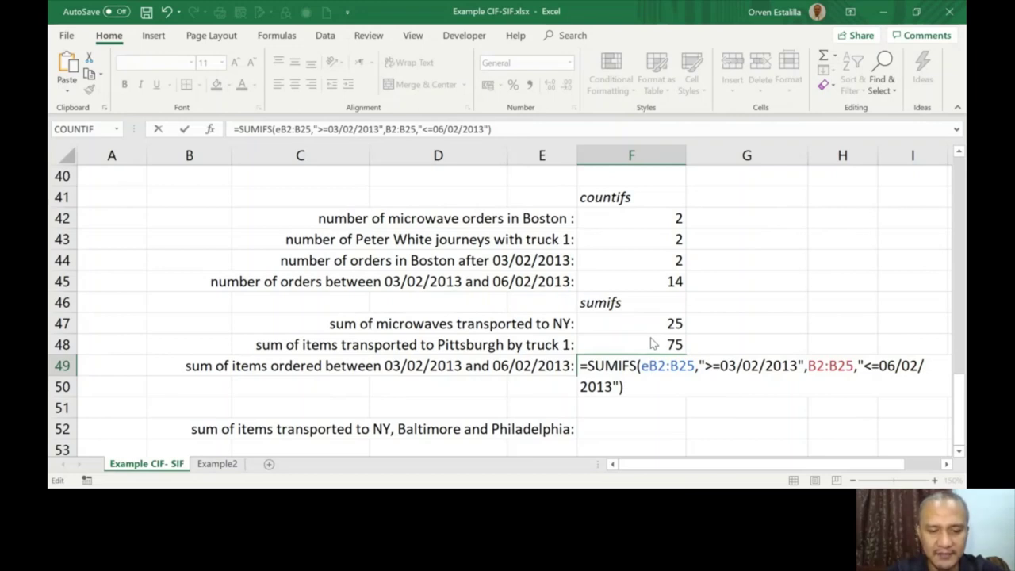
{"action": "type", "text": ","}
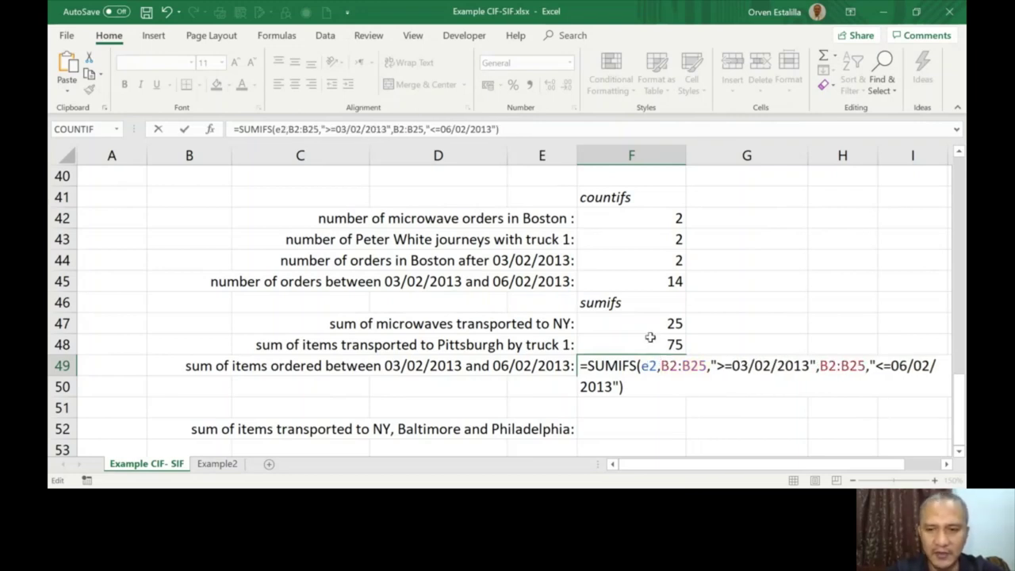
{"action": "key", "text": "BackSpace"}
{"action": "type", "text": ":e2"}
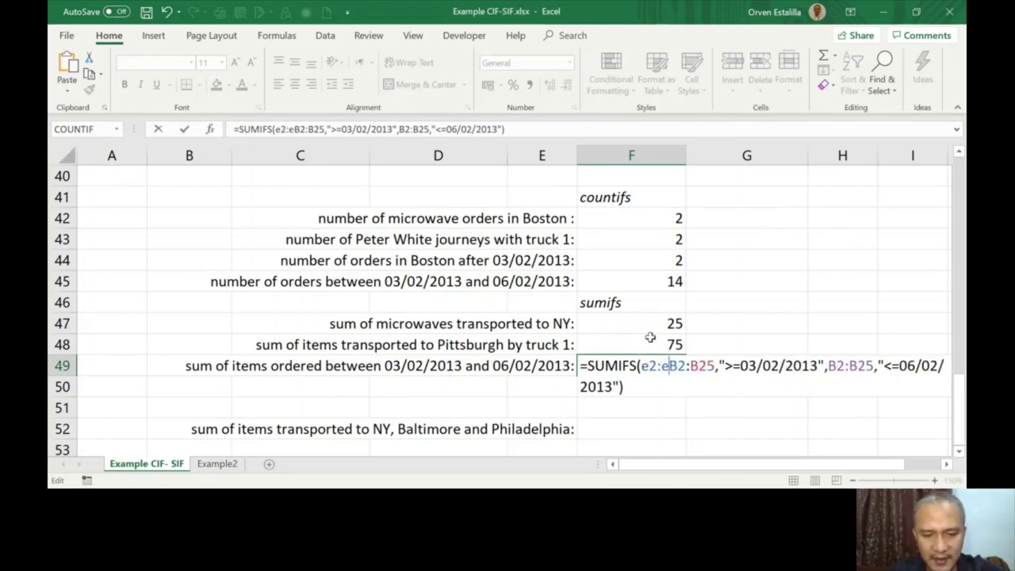
{"action": "type", "text": "5,"}
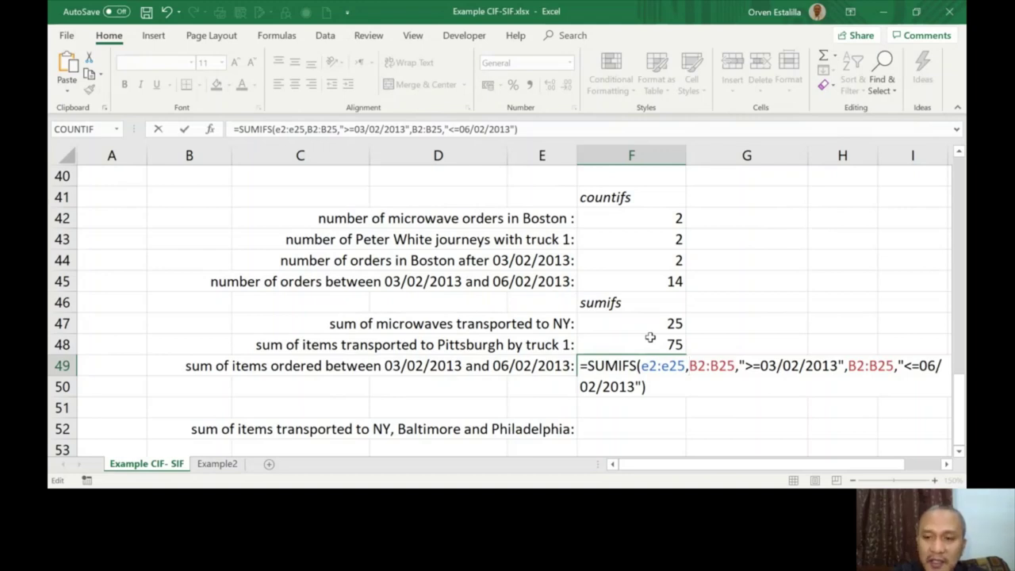
{"action": "key", "text": "Return"}
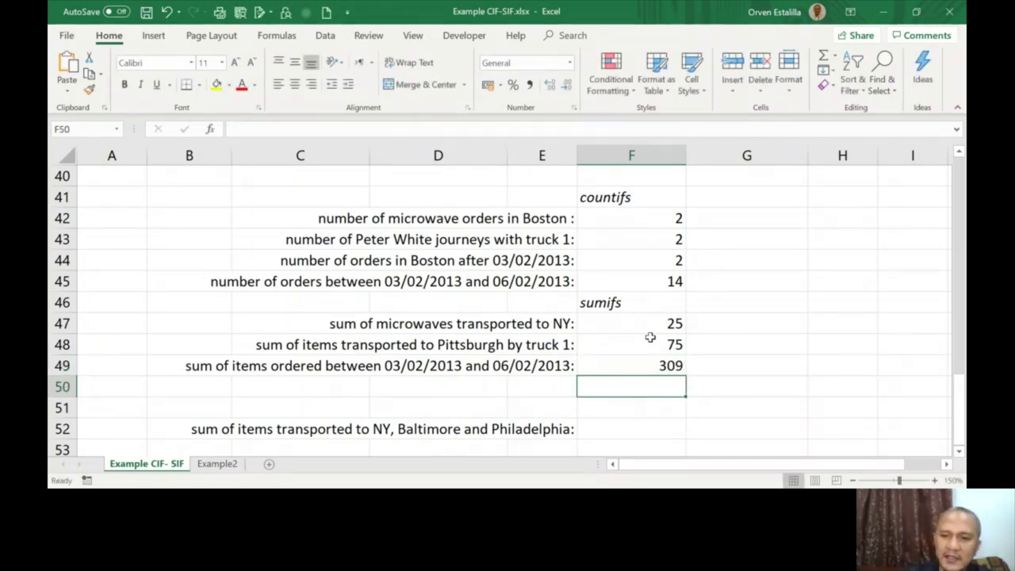
{"action": "key", "text": "Up"}
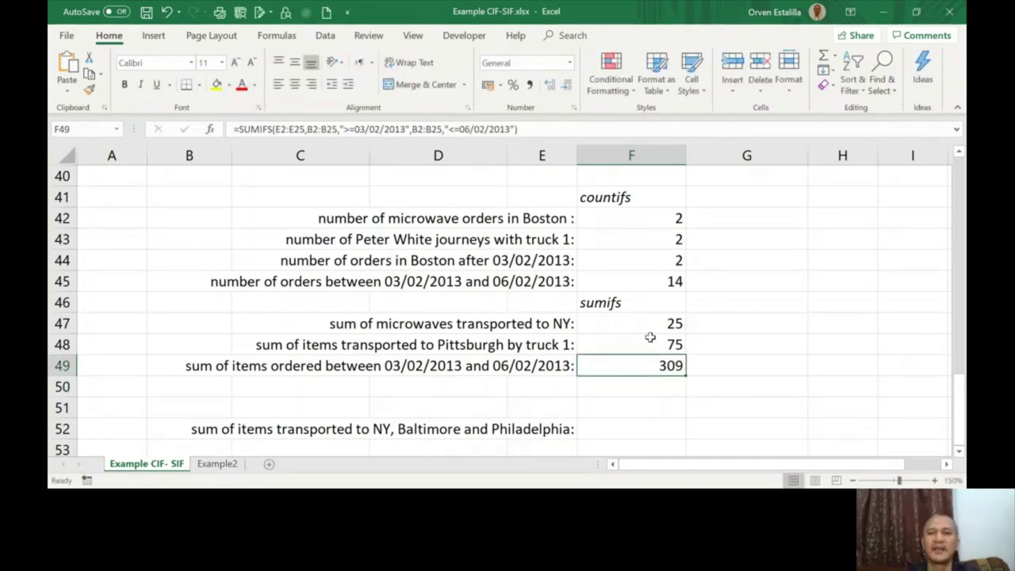